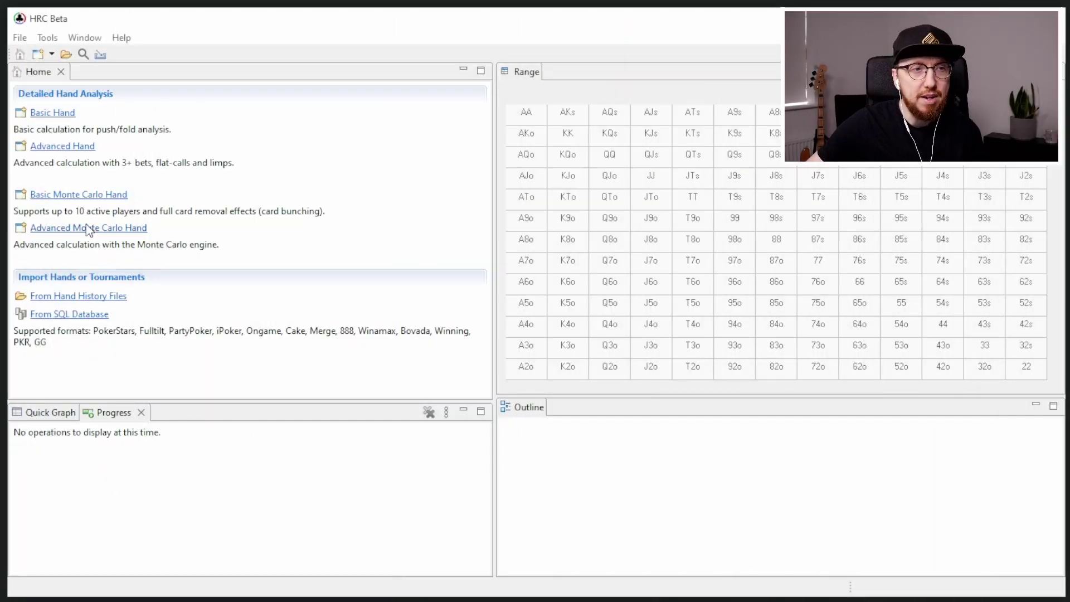
Bring the Hand Setup dialog for the eight-player 40bb hand fully into view.
{"action": "left_click_drag", "start_coordinate": [527, 1], "coordinate": [542, 29]}
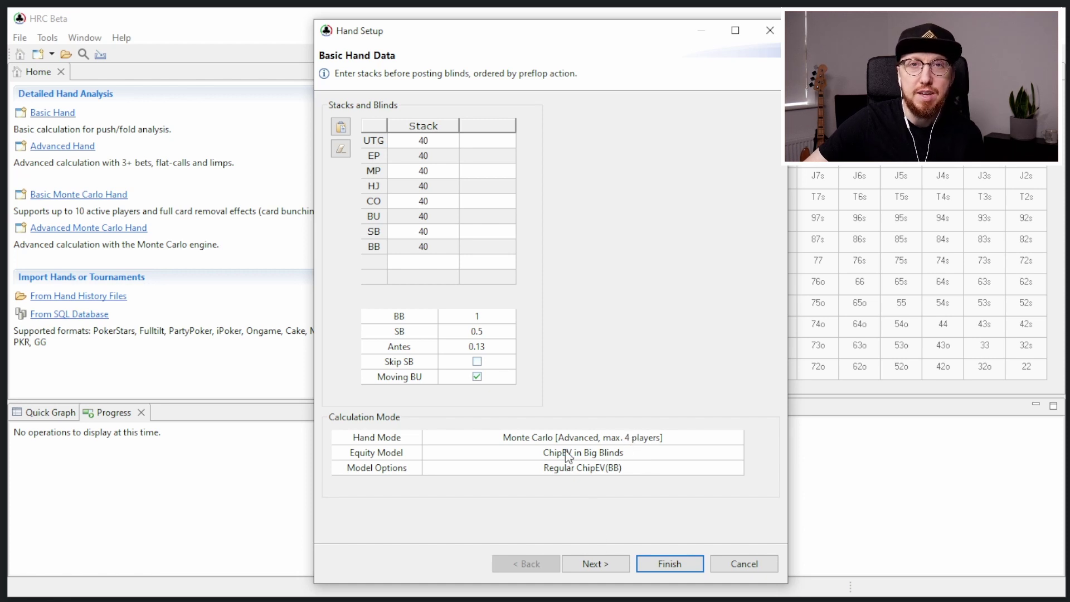
On Betting Setup, set opens to 2.0bb, 3-bets to 6.0bb or all-in, and 4-bets to all-in.
{"action": "left_click", "coordinate": [601, 564]}
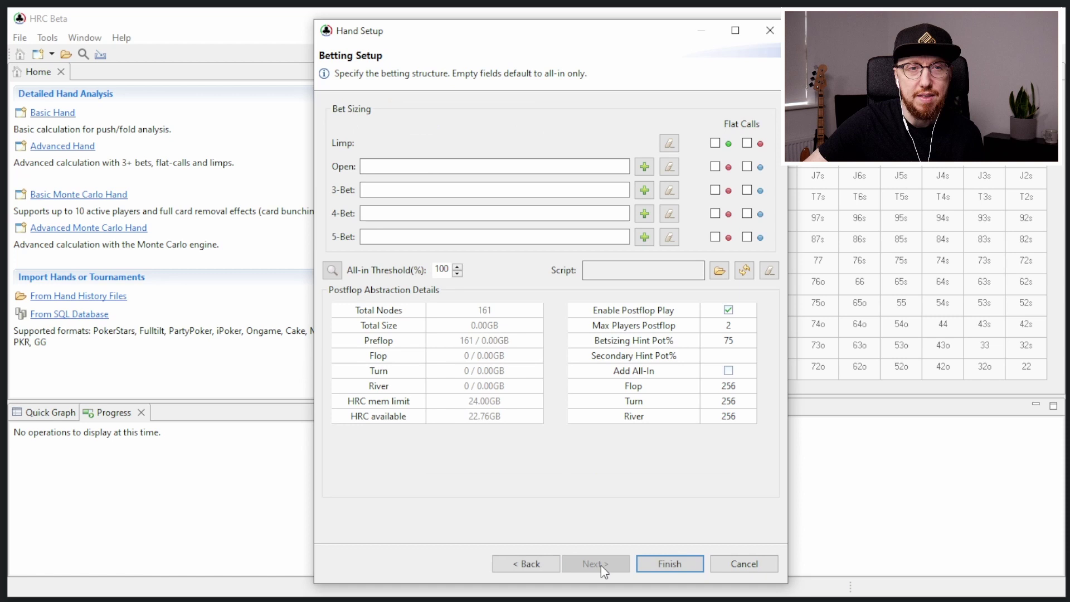
{"action": "left_click", "coordinate": [461, 165]}
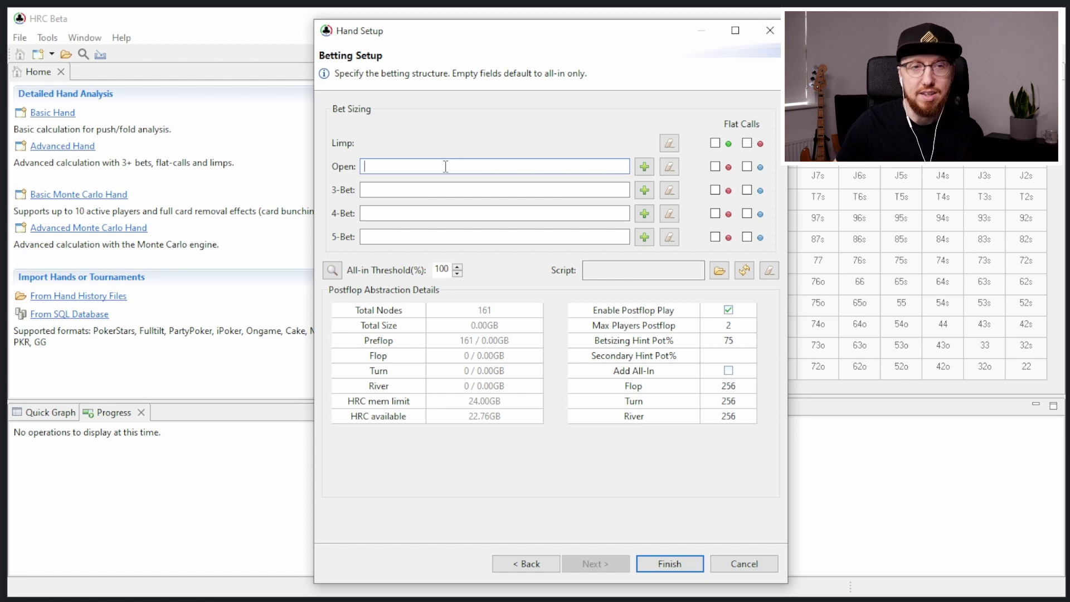
{"action": "type", "text": "2.0bb"}
{"action": "key", "text": "Tab"}
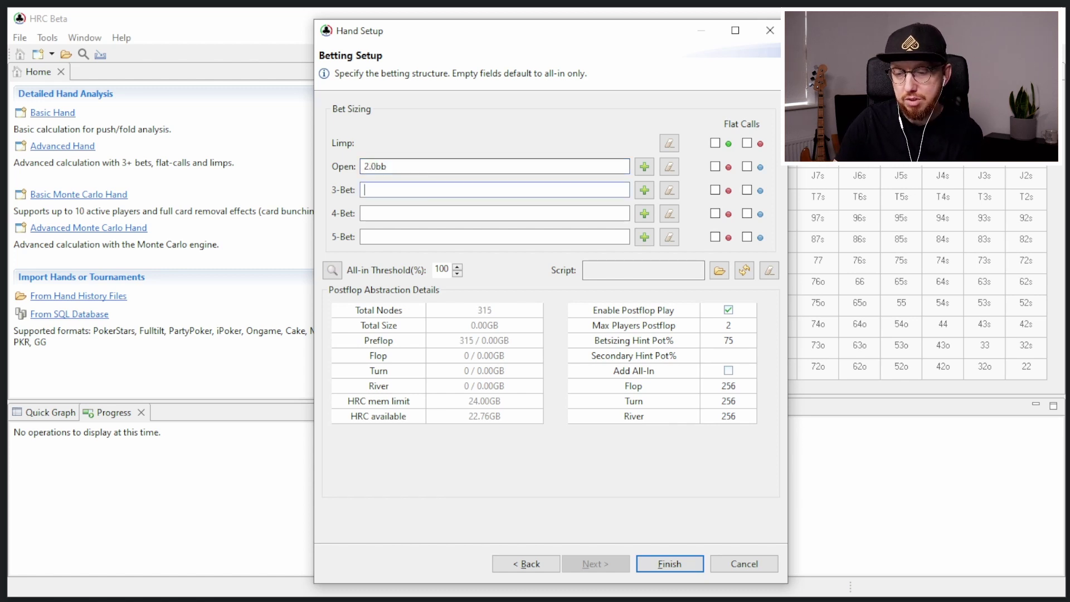
{"action": "type", "text": "6.0bb"}
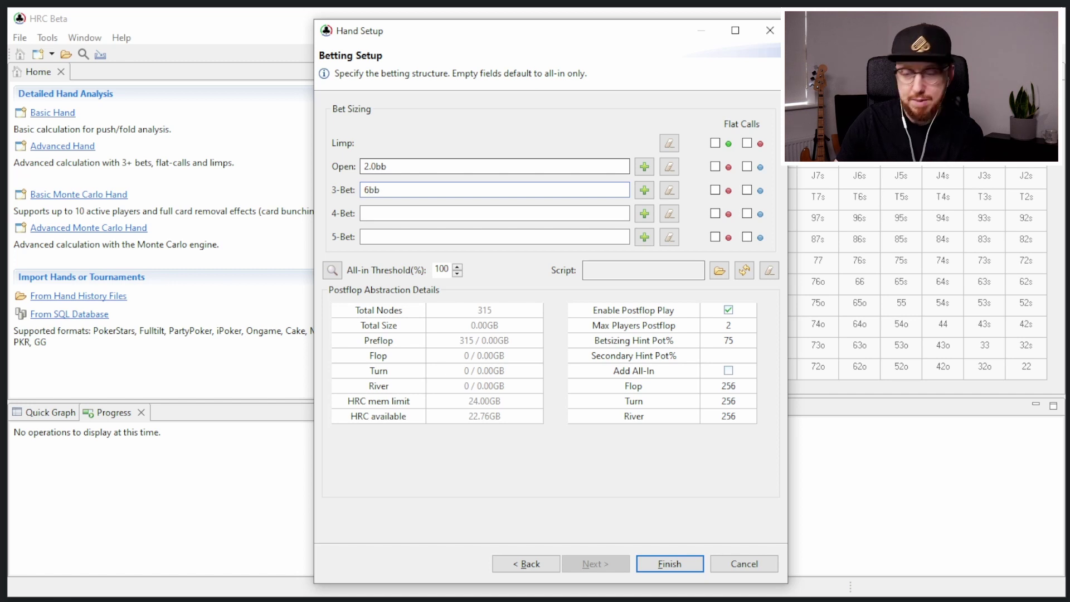
{"action": "type", "text": ", all-i"}
{"action": "key", "text": "Tab"}
{"action": "type", "text": "ai"}
{"action": "key", "text": "Tab"}
Allow flat calls against opens and against 3-bets.
{"action": "left_click", "coordinate": [715, 167]}
{"action": "left_click", "coordinate": [756, 168]}
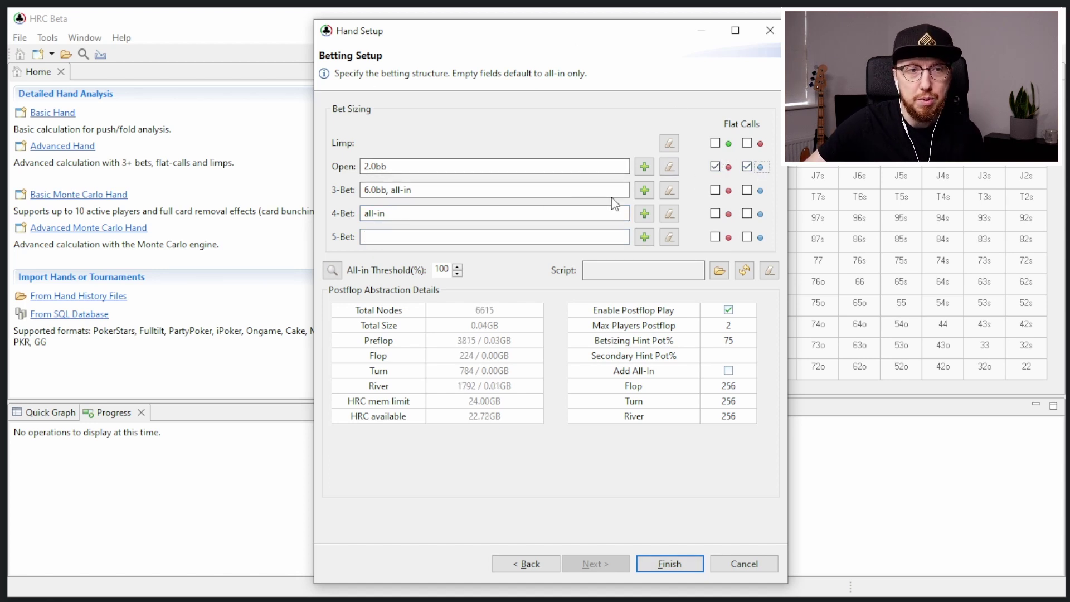
{"action": "left_click", "coordinate": [715, 190]}
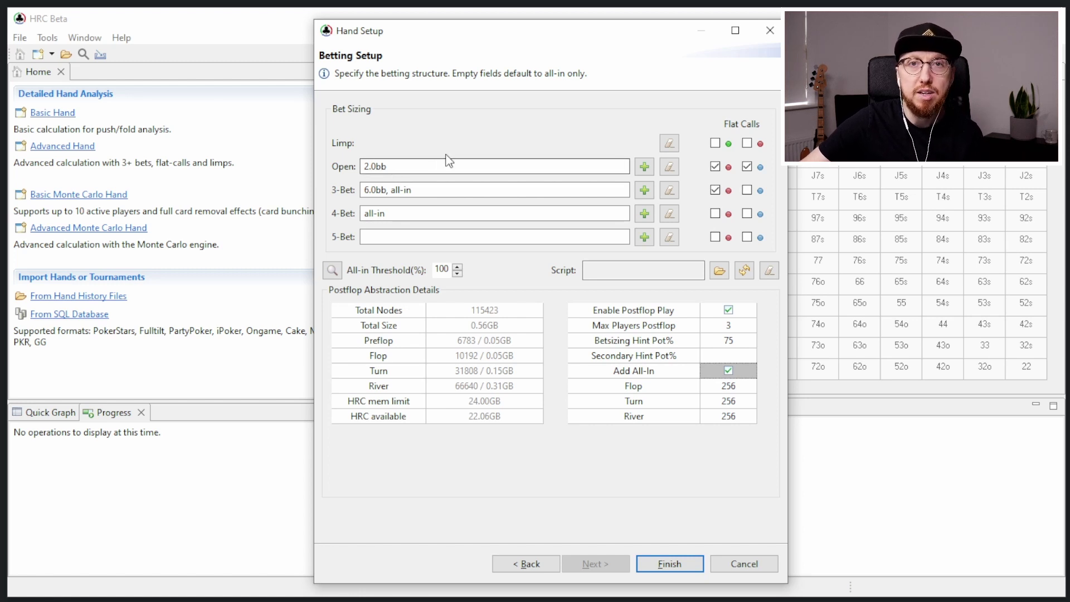
Add 7bb and 8bb 3-bet sizes and a 3.5bb second open, and enable limp flat calls.
{"action": "left_click", "coordinate": [389, 190]}
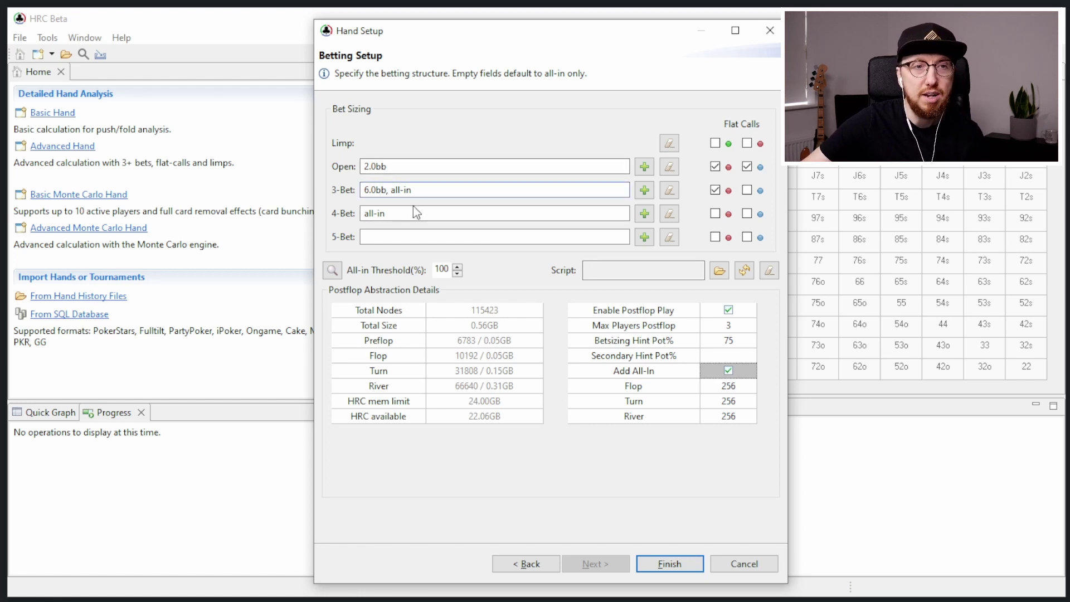
{"action": "type", "text": "7bb,"}
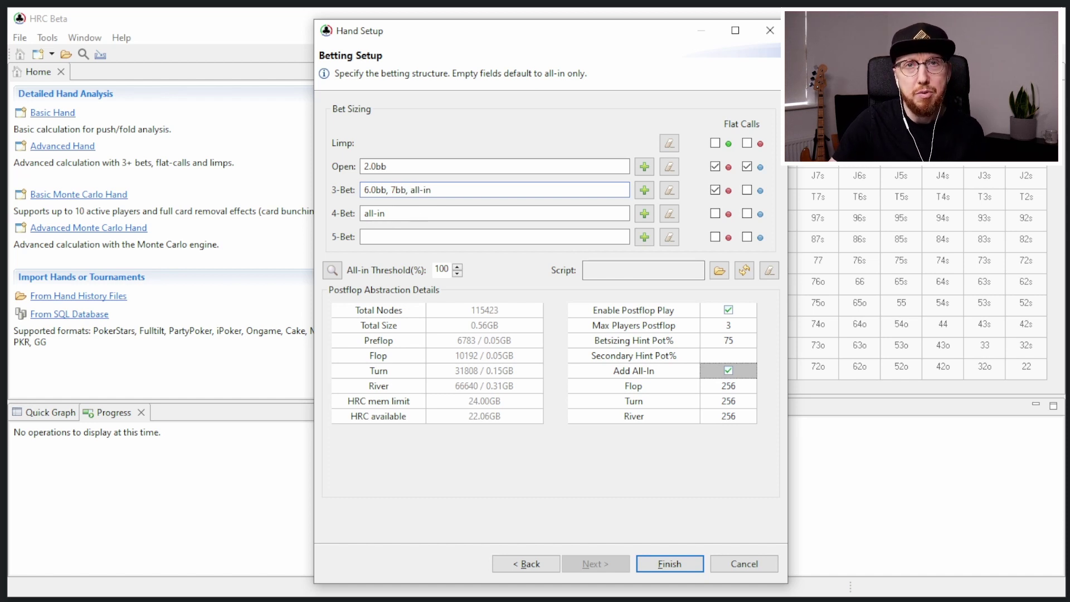
{"action": "type", "text": " 8bb "}
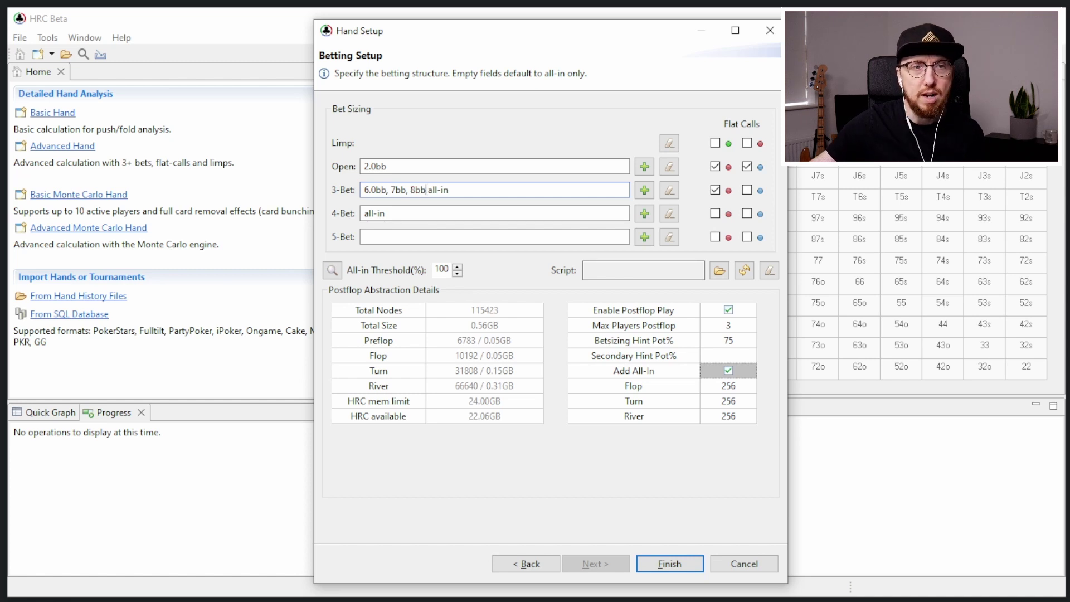
{"action": "type", "text": ","}
{"action": "left_click", "coordinate": [424, 166]}
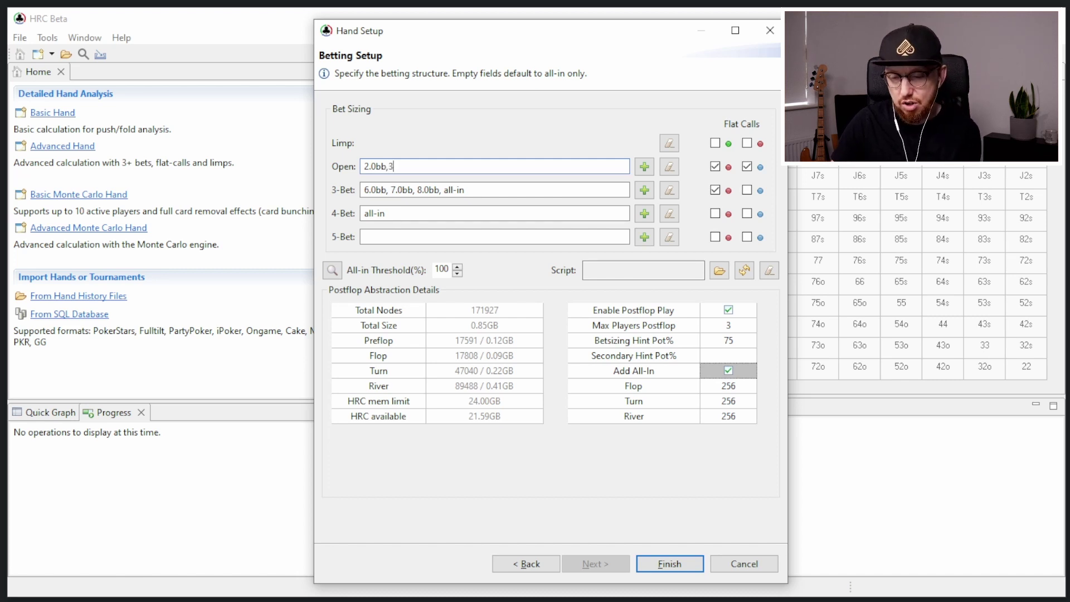
{"action": "type", "text": "bb"}
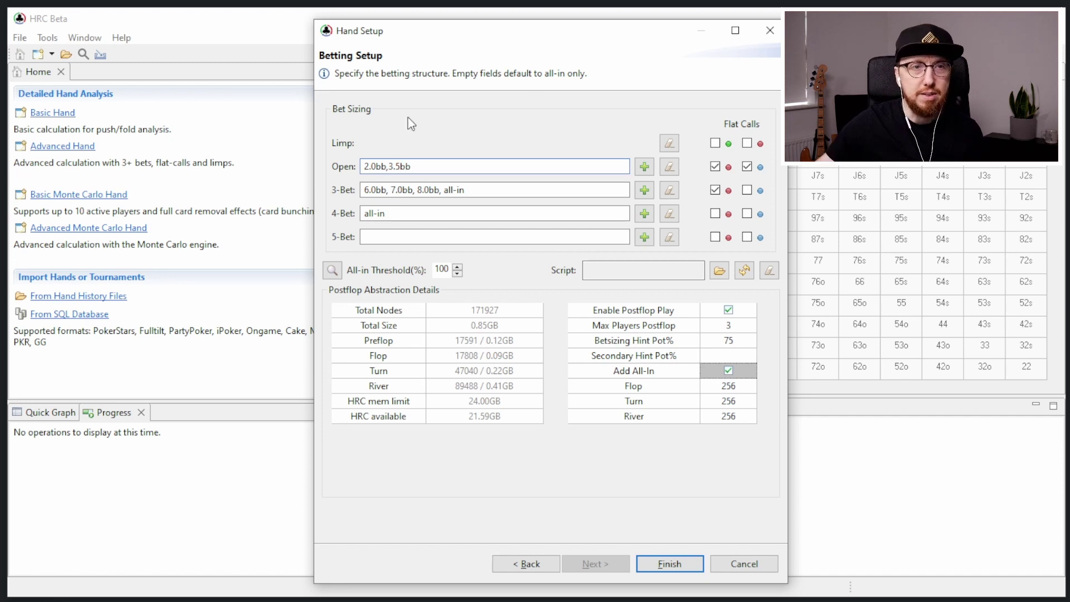
{"action": "left_click", "coordinate": [716, 144]}
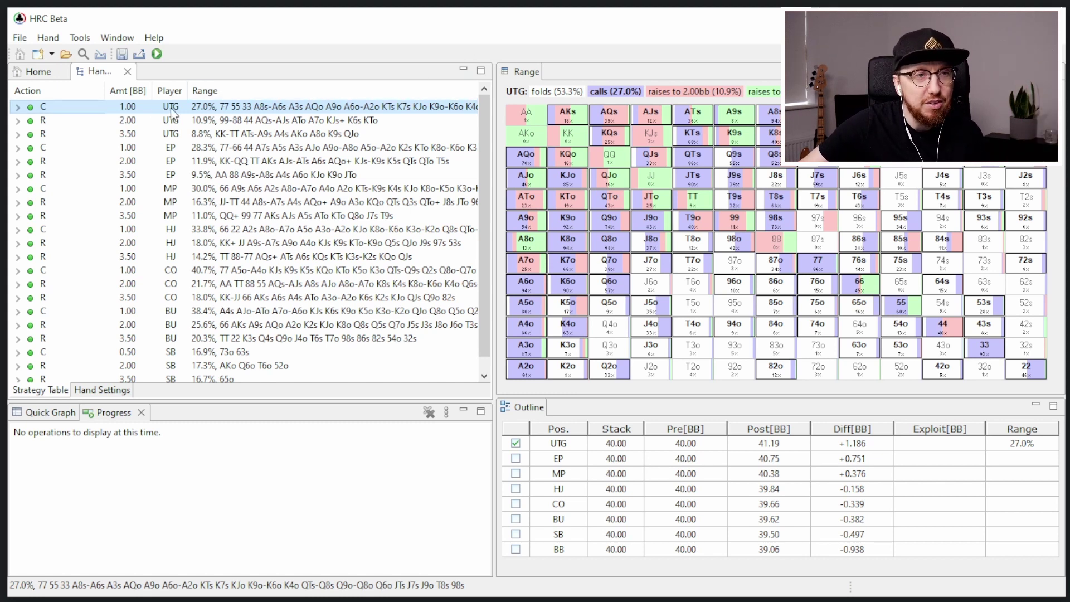
Show UTG's 2.00bb, then 3.50bb raising range (8.8% of hands) in the Range grid.
{"action": "left_click", "coordinate": [150, 124]}
{"action": "left_click", "coordinate": [149, 133]}
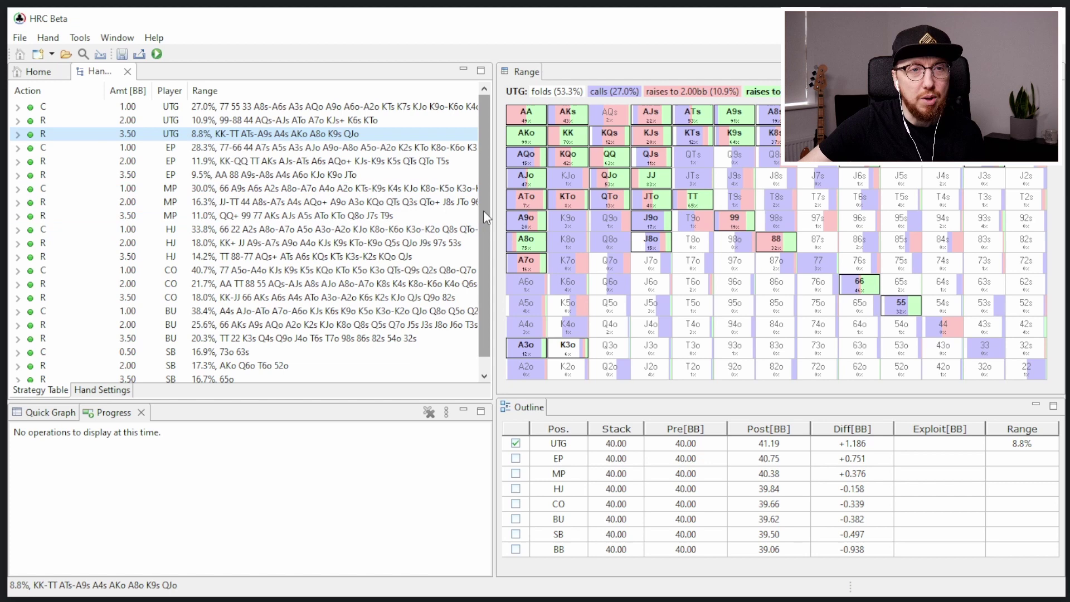
{"action": "scroll", "coordinate": [483, 340], "scroll_direction": "down", "scroll_amount": 1}
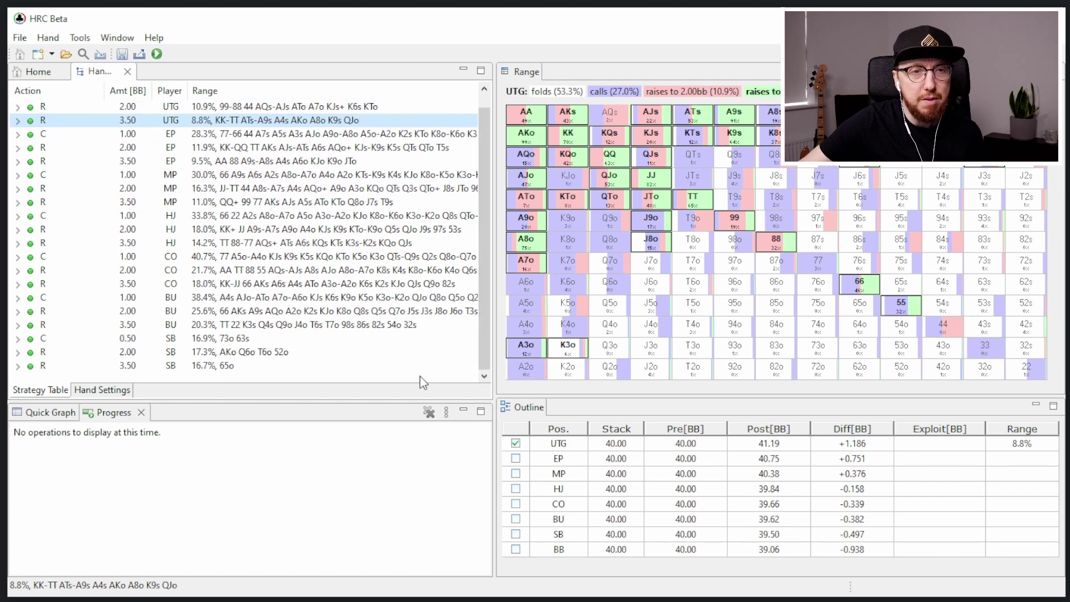
{"action": "mouse_move", "coordinate": [250, 372]}
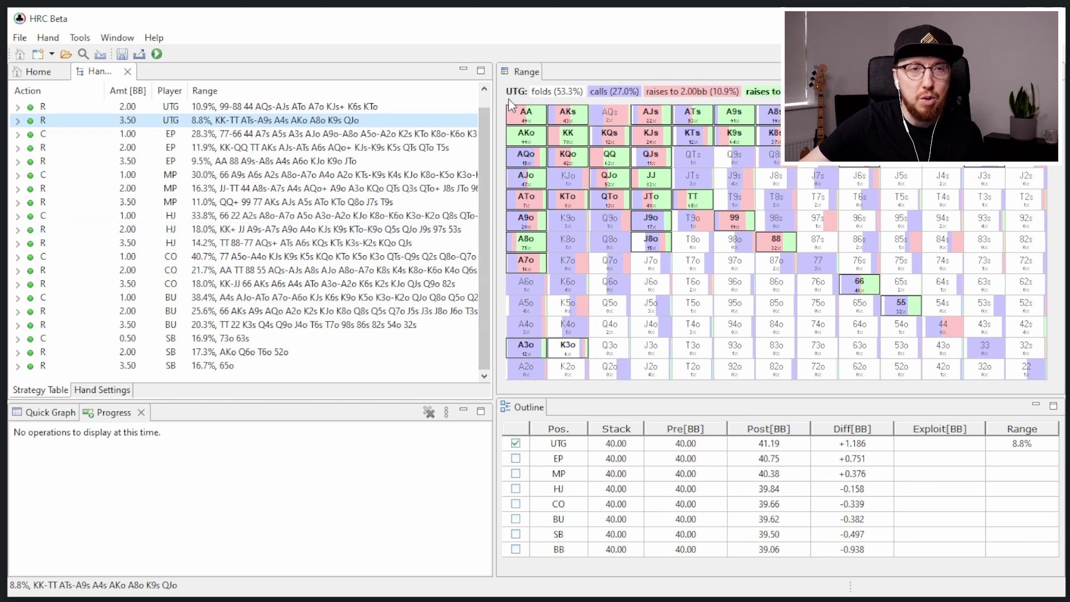
{"action": "scroll", "coordinate": [485, 99], "scroll_direction": "up", "scroll_amount": 1}
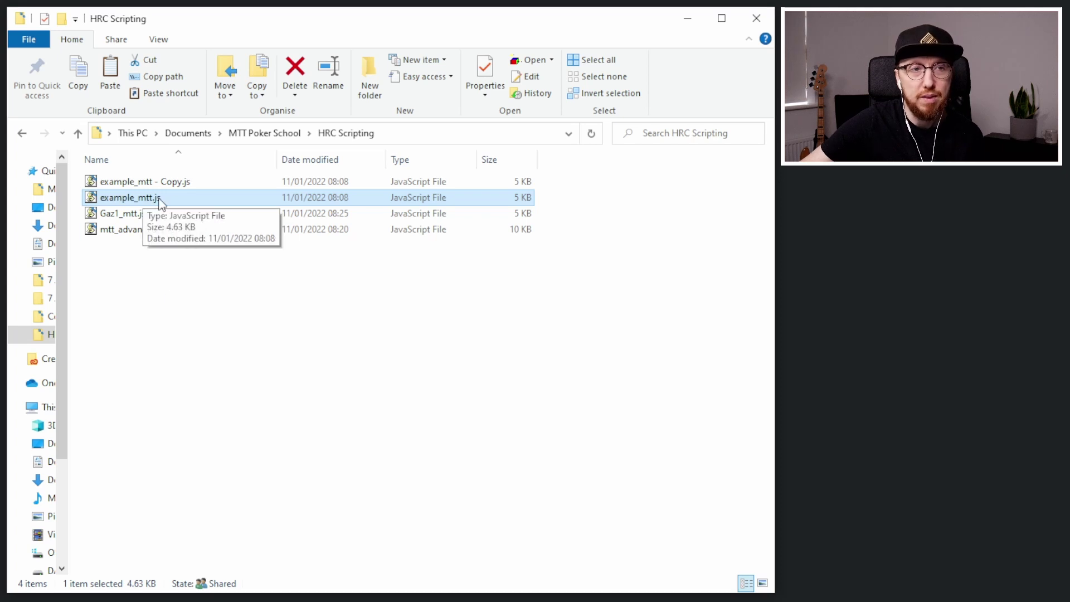
Open example_mtt.js from the HRC Scripting folder with Notepad.
{"action": "left_click", "coordinate": [138, 234]}
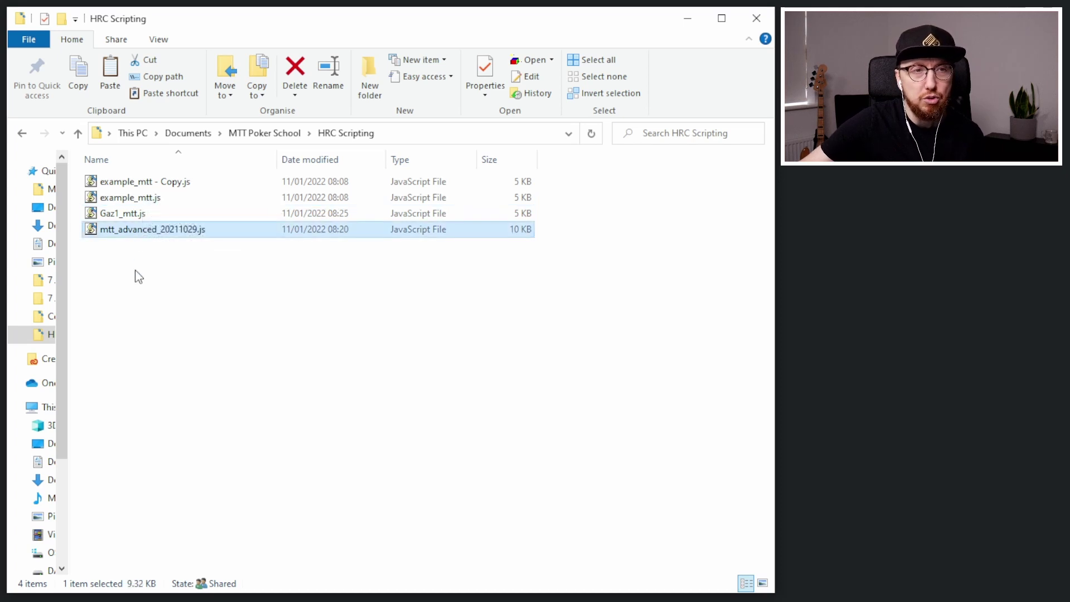
{"action": "left_click", "coordinate": [158, 201]}
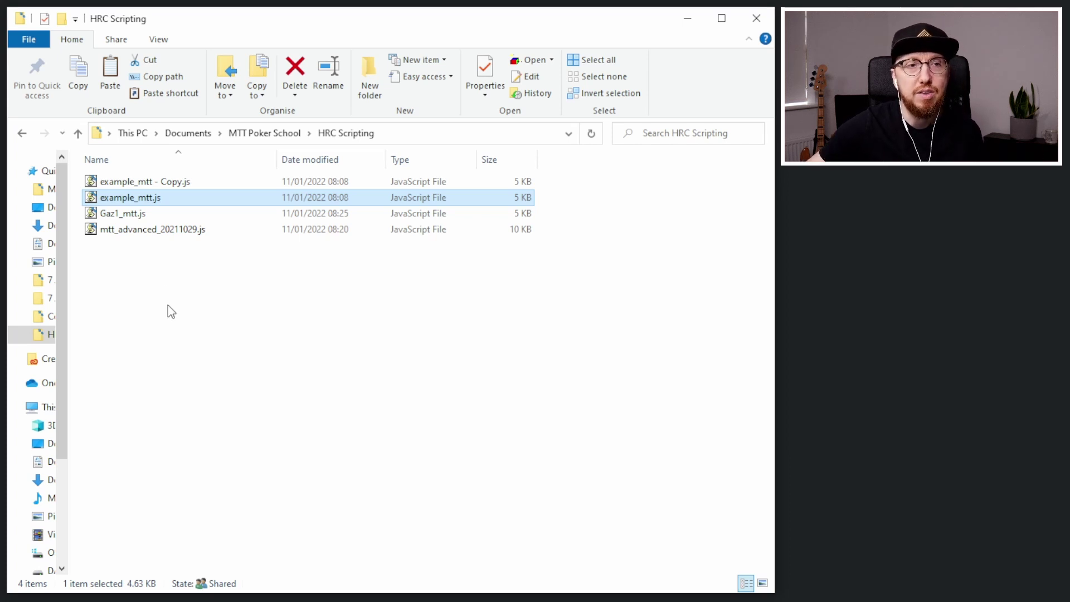
{"action": "right_click", "coordinate": [141, 202]}
{"action": "mouse_move", "coordinate": [240, 328]}
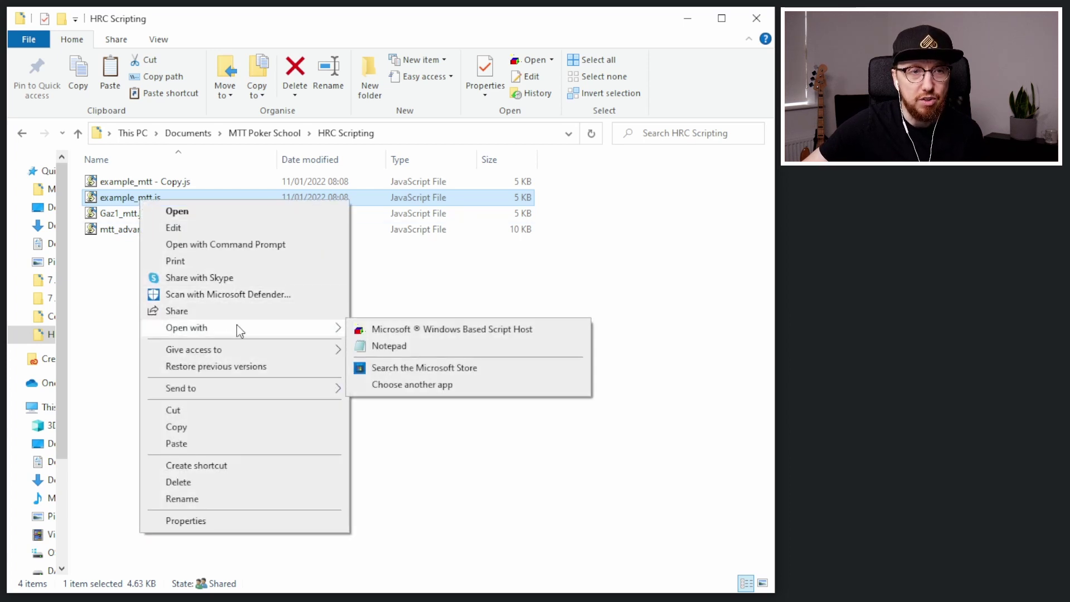
{"action": "left_click", "coordinate": [417, 344]}
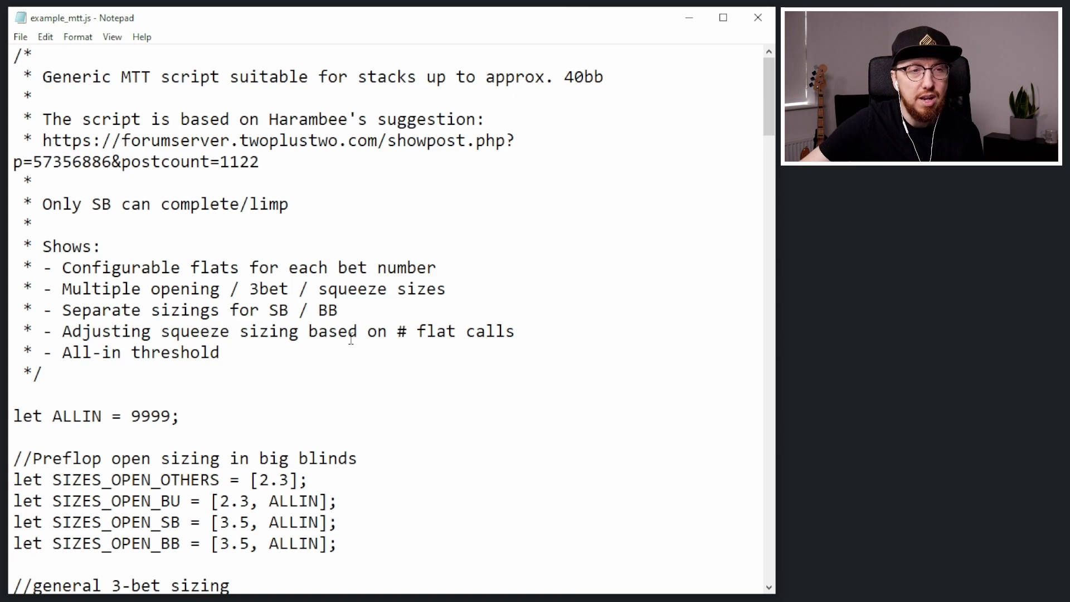
{"action": "scroll", "coordinate": [400, 349], "scroll_direction": "down", "scroll_amount": 4}
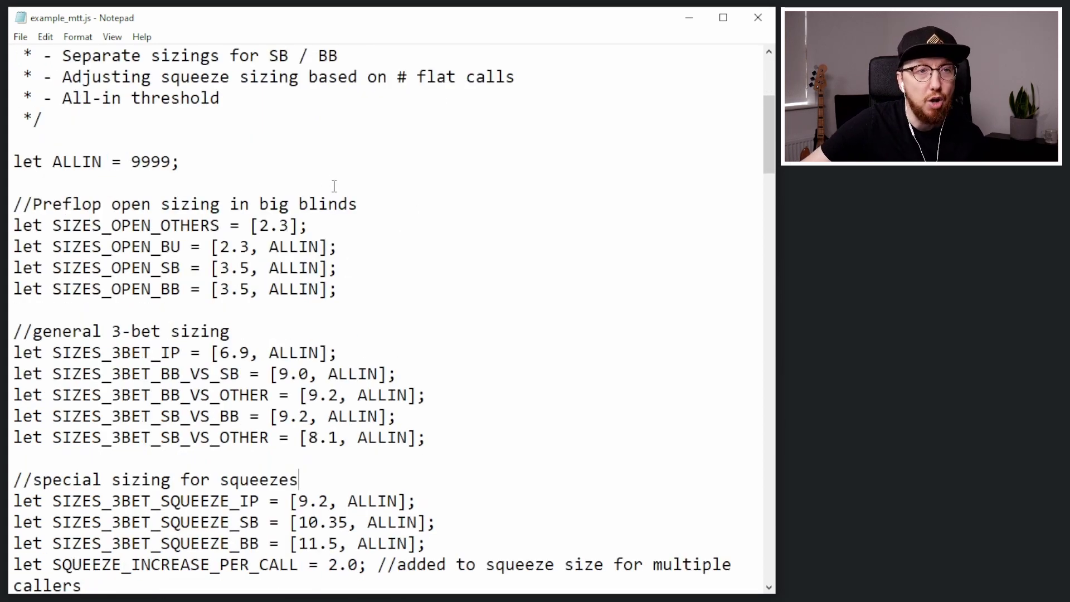
{"action": "left_click_drag", "start_coordinate": [288, 225], "coordinate": [278, 225]}
{"action": "left_click", "coordinate": [289, 225]}
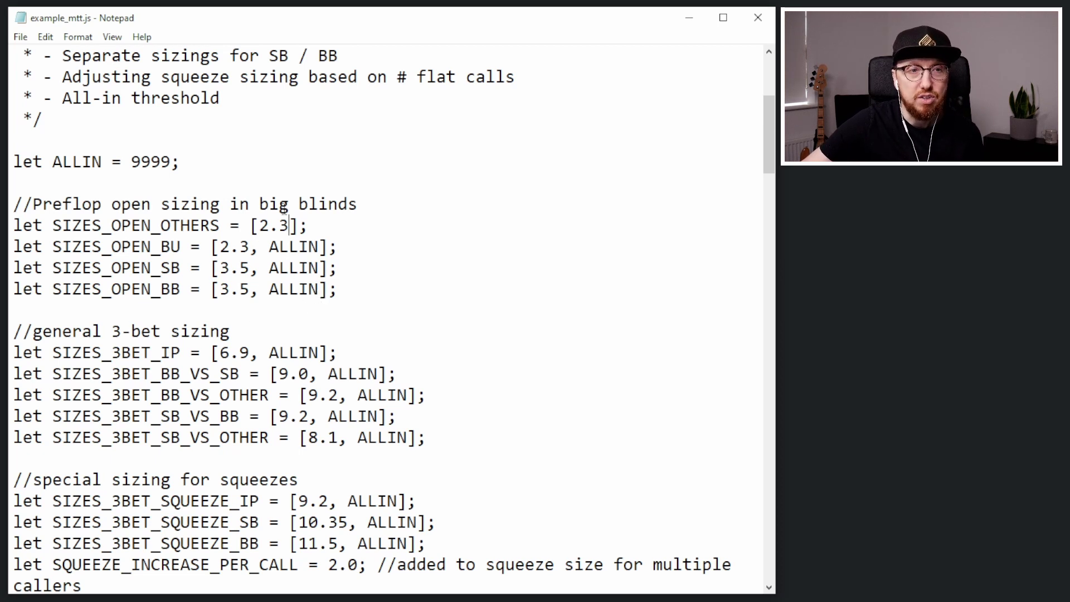
{"action": "scroll", "coordinate": [247, 334], "scroll_direction": "down", "scroll_amount": 1}
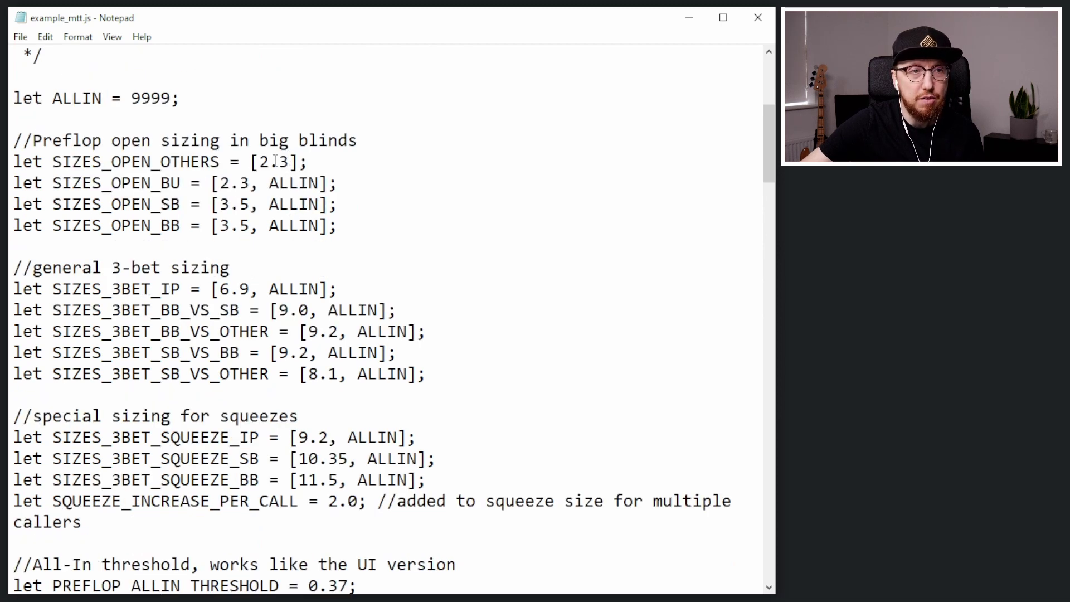
{"action": "left_click_drag", "start_coordinate": [251, 288], "coordinate": [221, 289]}
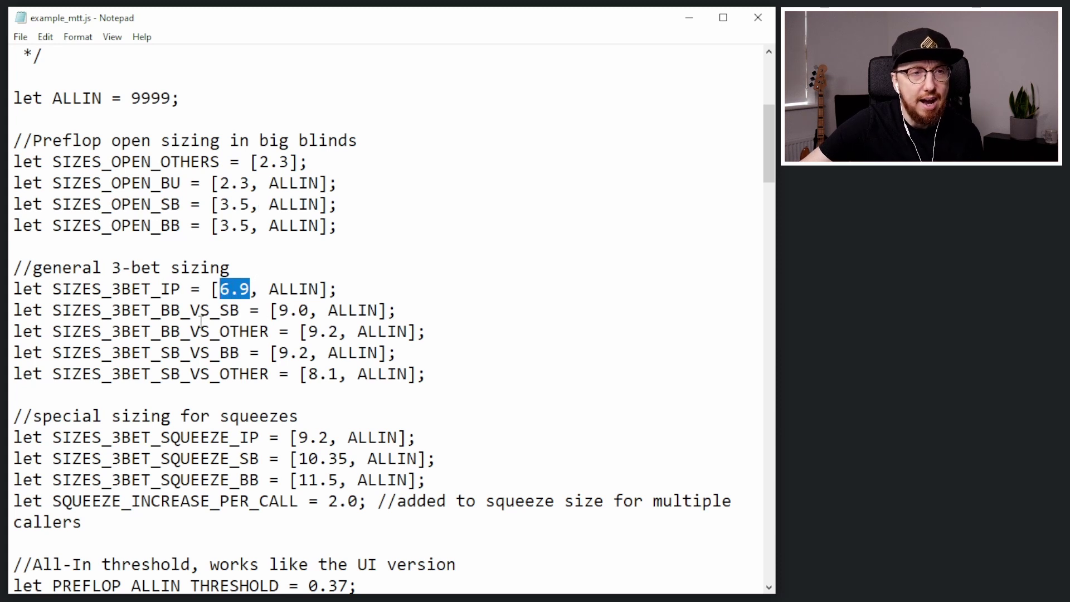
{"action": "left_click", "coordinate": [229, 311]}
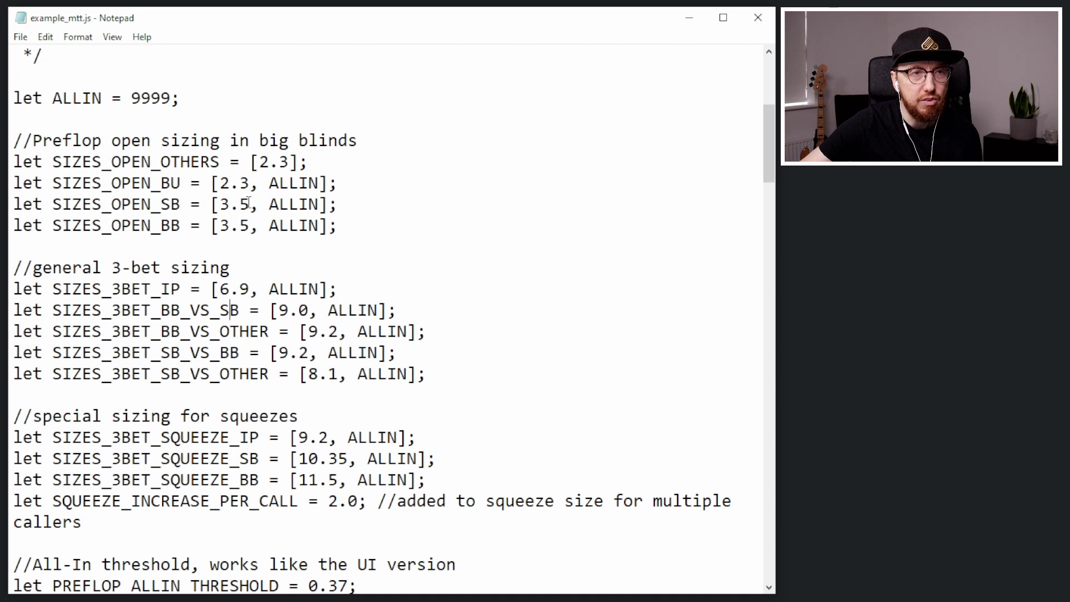
{"action": "left_click_drag", "start_coordinate": [310, 310], "coordinate": [278, 310]}
{"action": "left_click_drag", "start_coordinate": [340, 333], "coordinate": [309, 333]}
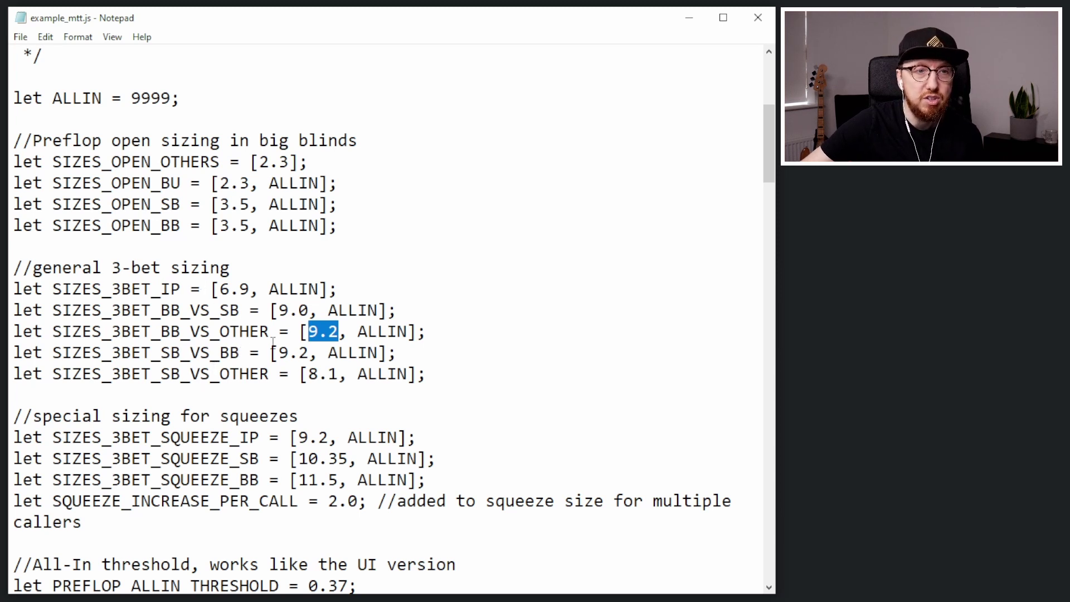
{"action": "left_click_drag", "start_coordinate": [309, 354], "coordinate": [278, 355]}
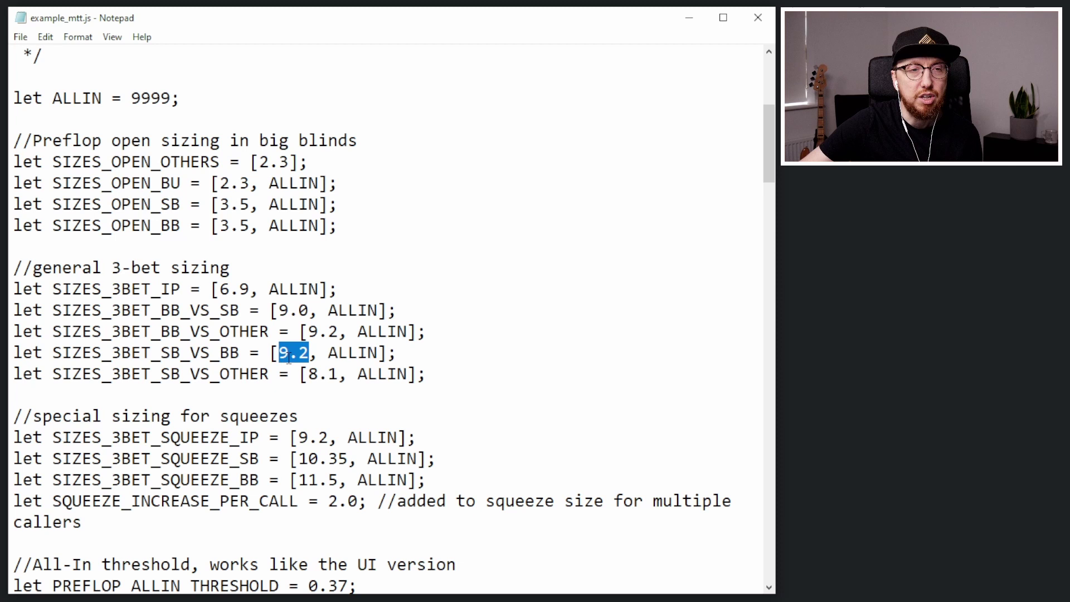
{"action": "left_click_drag", "start_coordinate": [339, 375], "coordinate": [310, 375]}
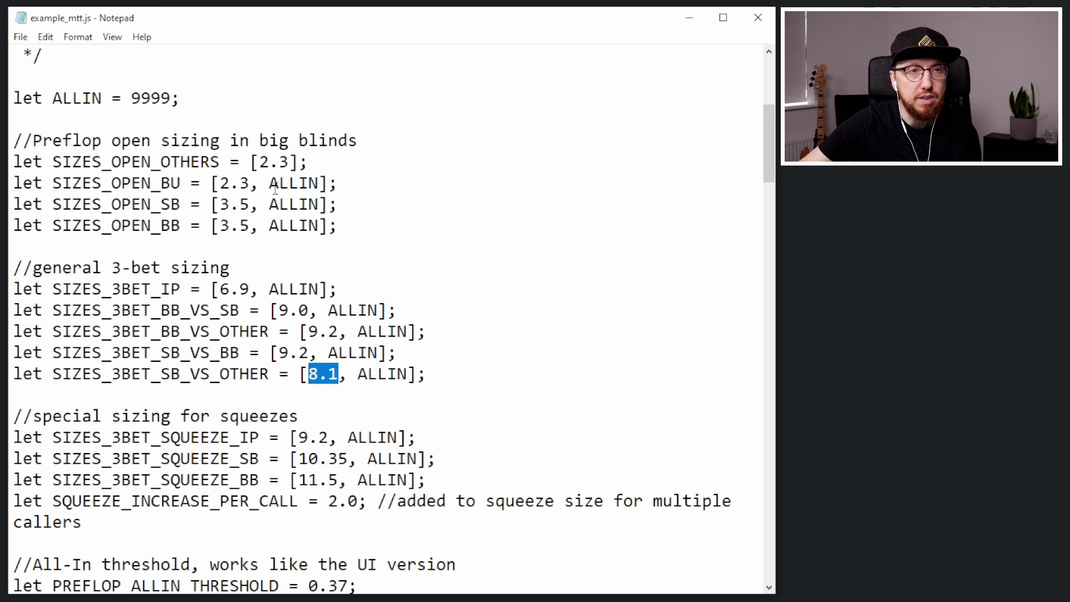
{"action": "left_click_drag", "start_coordinate": [289, 162], "coordinate": [264, 162]}
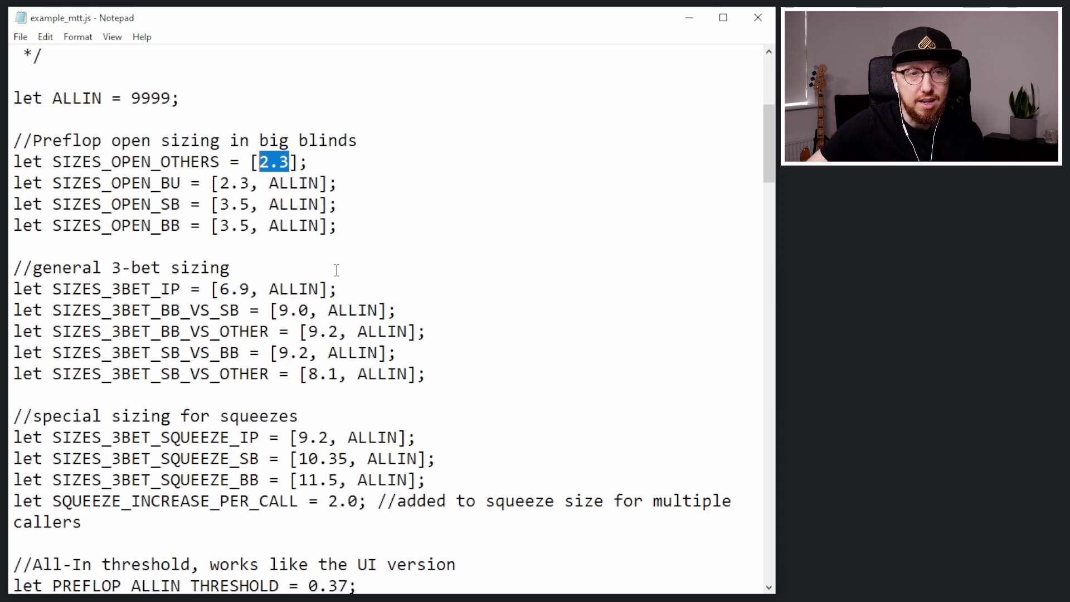
{"action": "scroll", "coordinate": [337, 270], "scroll_direction": "down", "scroll_amount": 2}
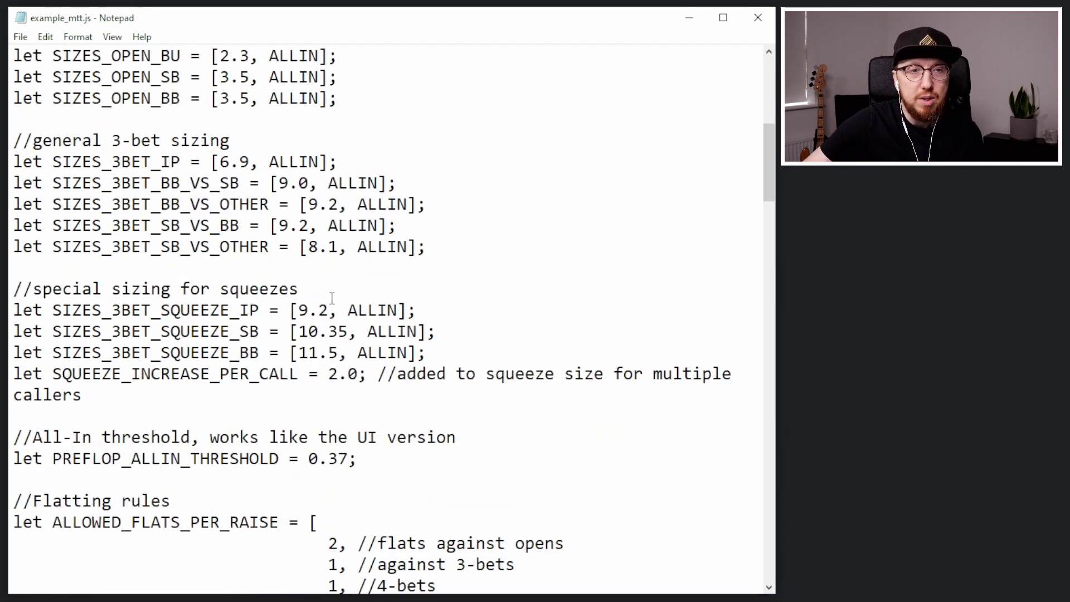
{"action": "left_click_drag", "start_coordinate": [328, 310], "coordinate": [298, 310]}
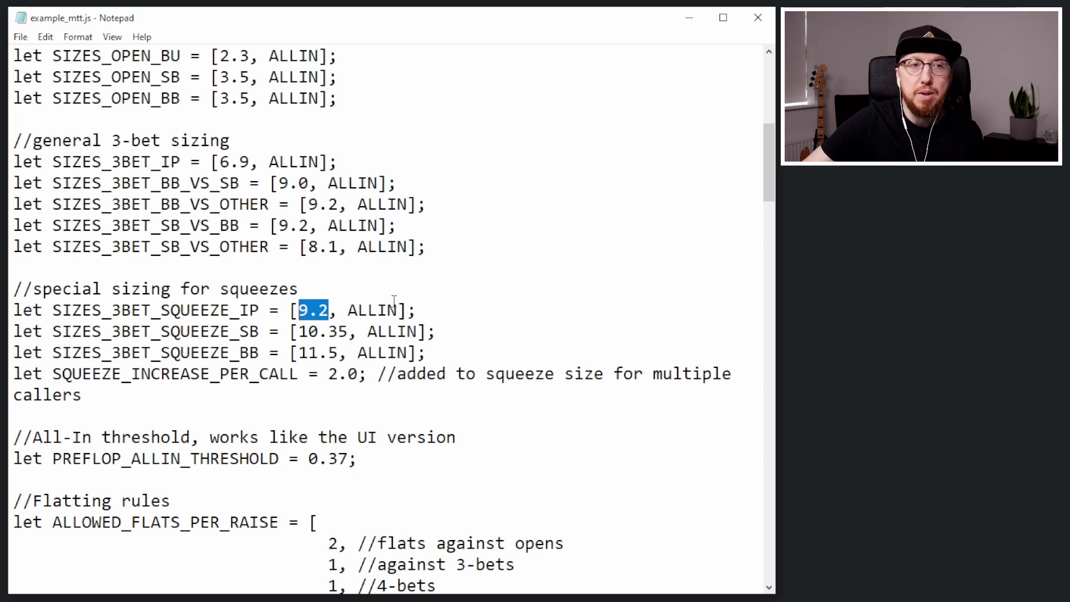
{"action": "left_click", "coordinate": [330, 308]}
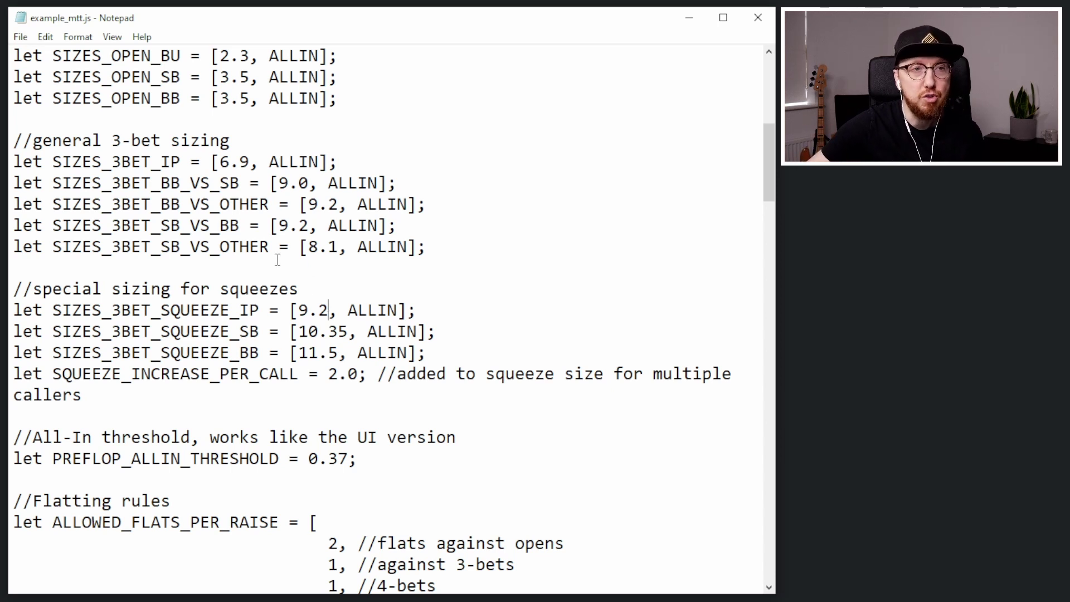
{"action": "left_click", "coordinate": [349, 331]}
{"action": "left_click_drag", "start_coordinate": [349, 331], "coordinate": [300, 333]}
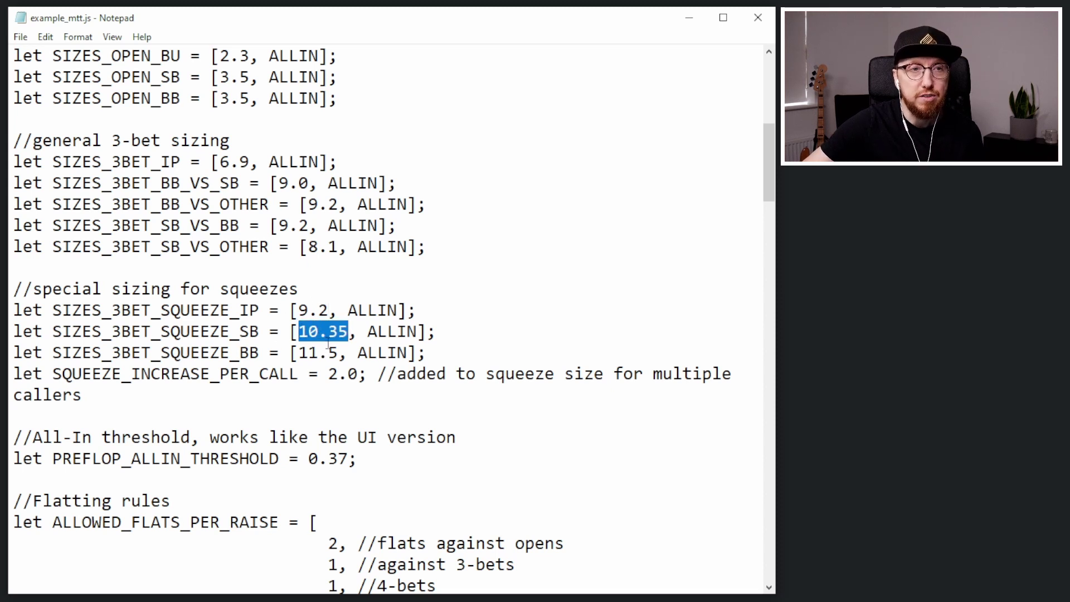
{"action": "left_click_drag", "start_coordinate": [338, 352], "coordinate": [299, 346]}
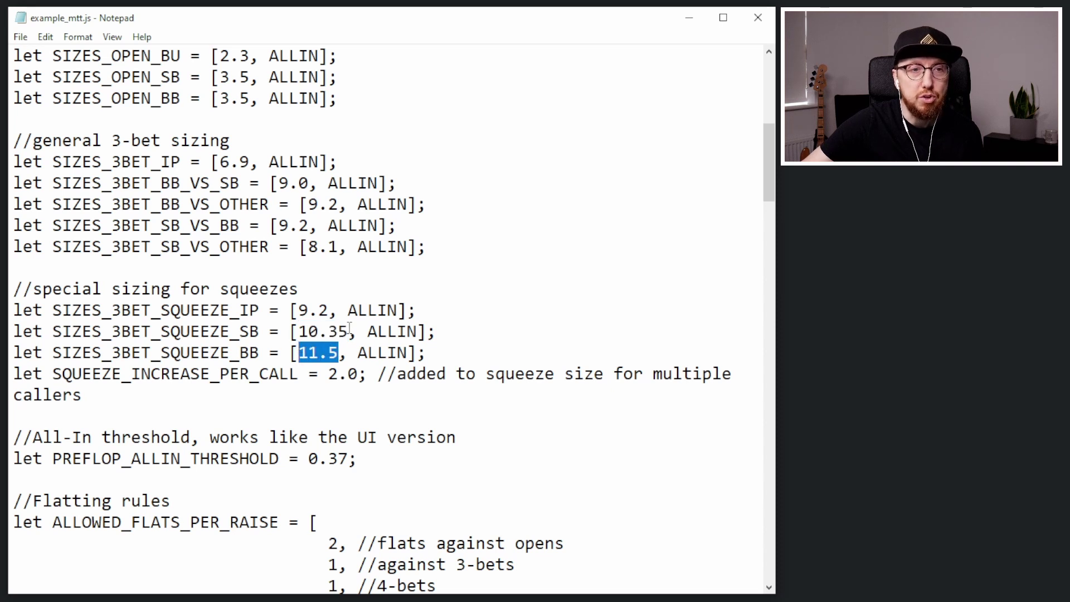
{"action": "left_click", "coordinate": [59, 369]}
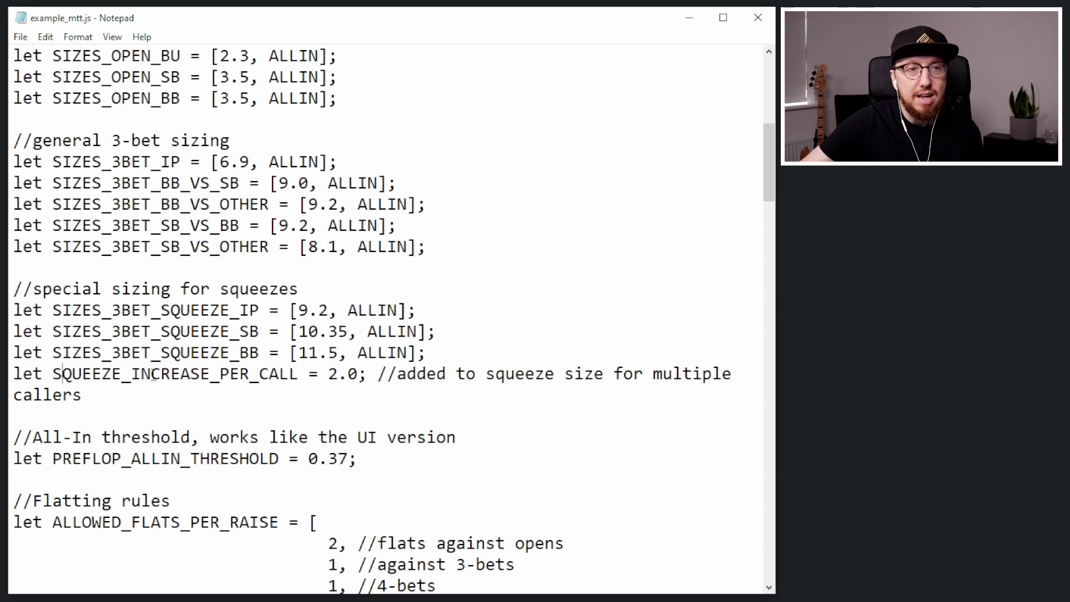
{"action": "left_click_drag", "start_coordinate": [347, 374], "coordinate": [359, 374]}
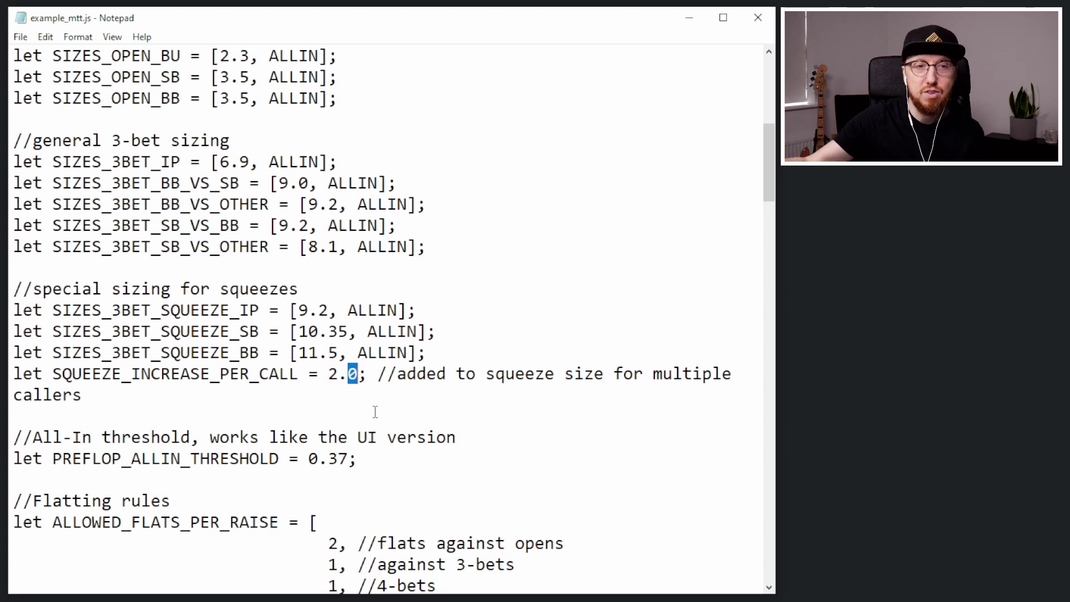
{"action": "left_click", "coordinate": [353, 372]}
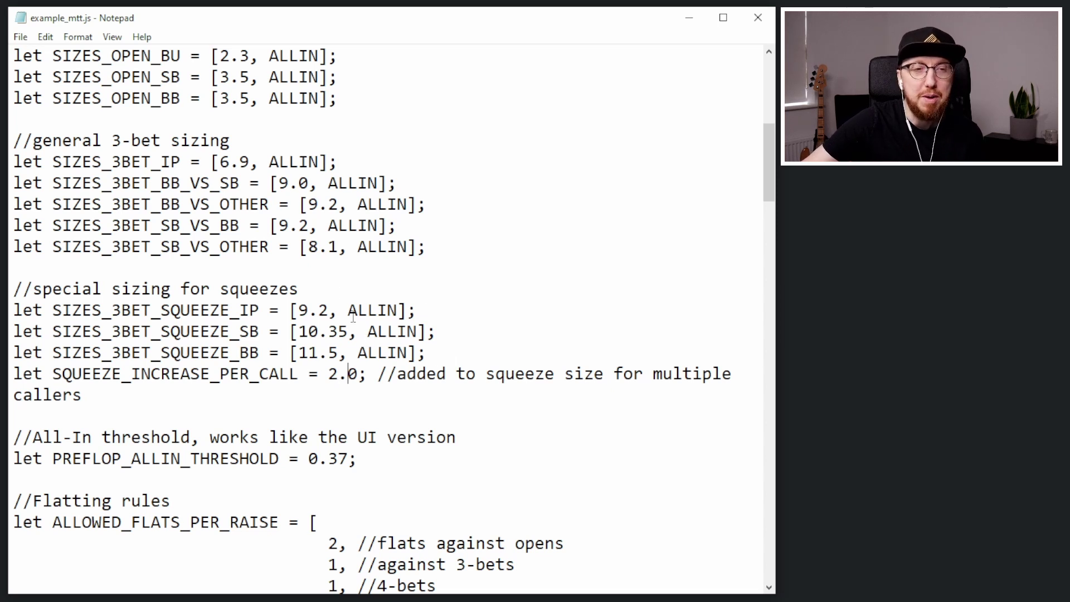
{"action": "left_click_drag", "start_coordinate": [328, 372], "coordinate": [349, 373]}
{"action": "left_click", "coordinate": [361, 371]}
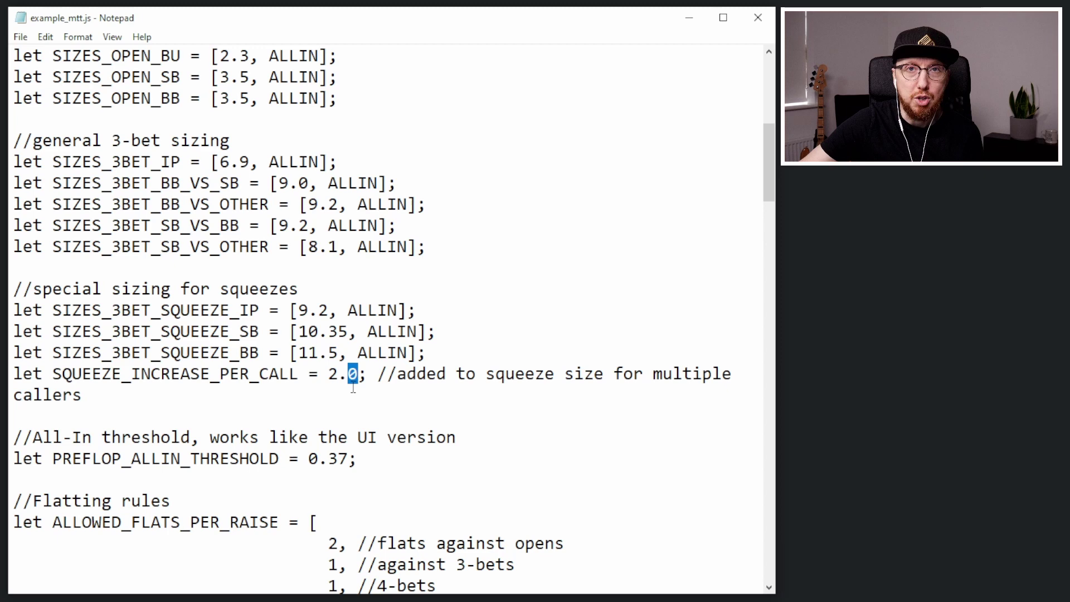
{"action": "scroll", "coordinate": [346, 390], "scroll_direction": "down", "scroll_amount": 4}
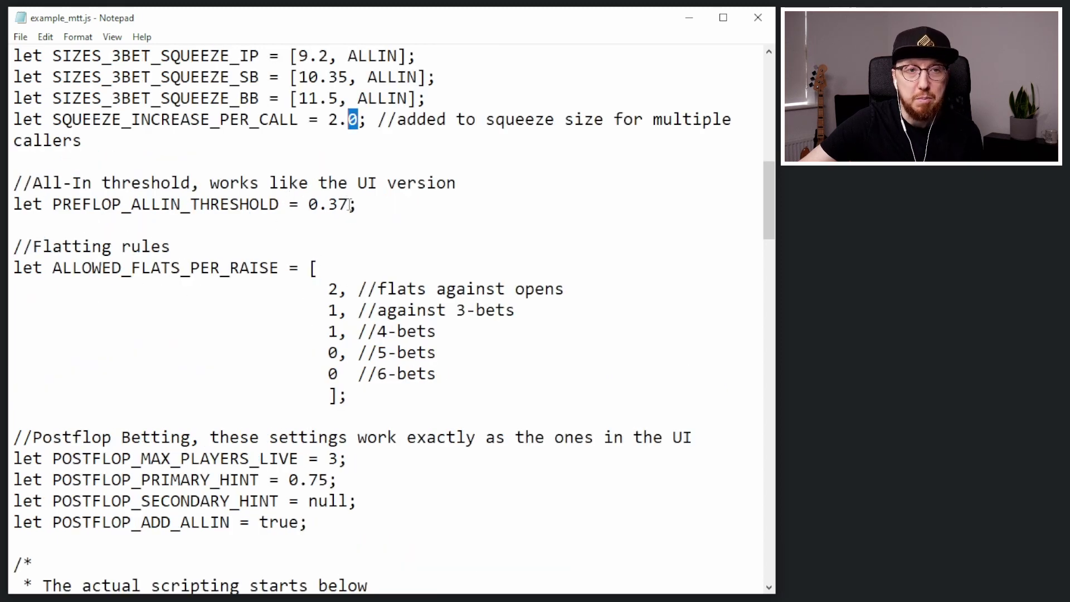
{"action": "left_click", "coordinate": [401, 204]}
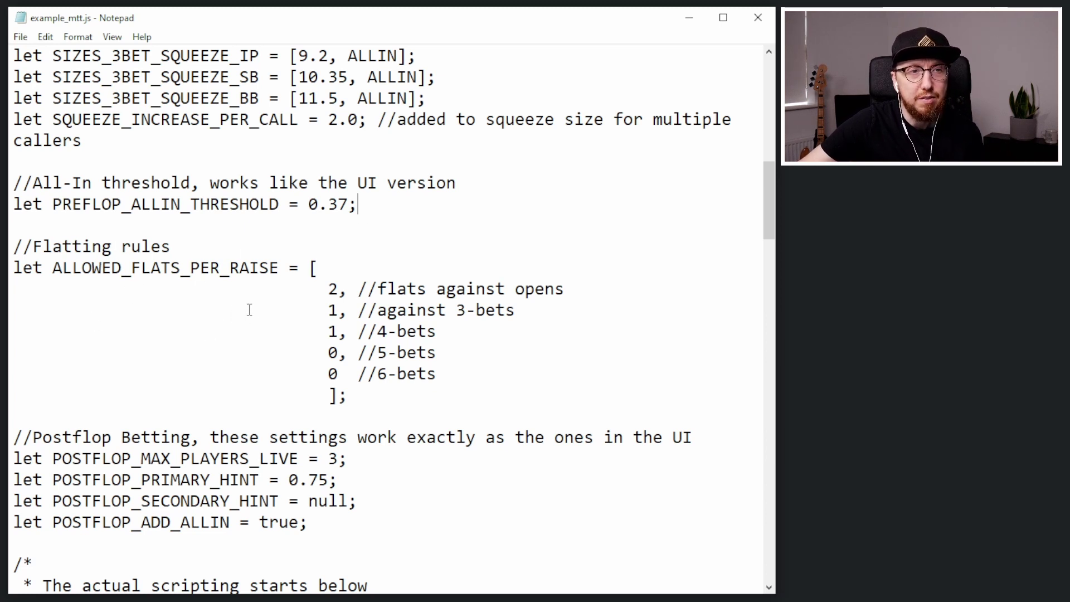
{"action": "double_click", "coordinate": [333, 287]}
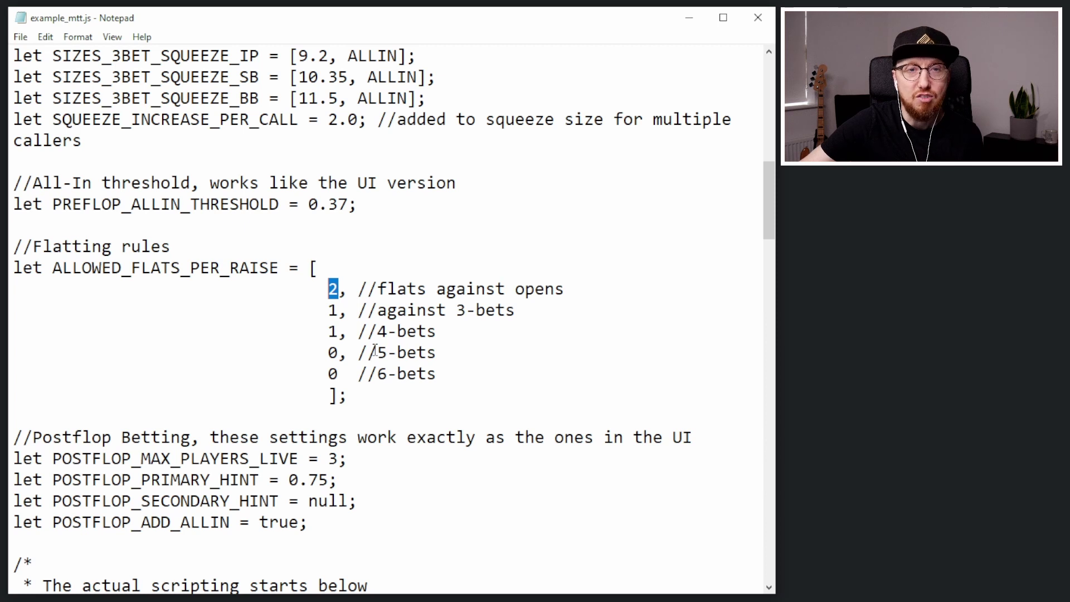
{"action": "scroll", "coordinate": [201, 291], "scroll_direction": "down", "scroll_amount": 3}
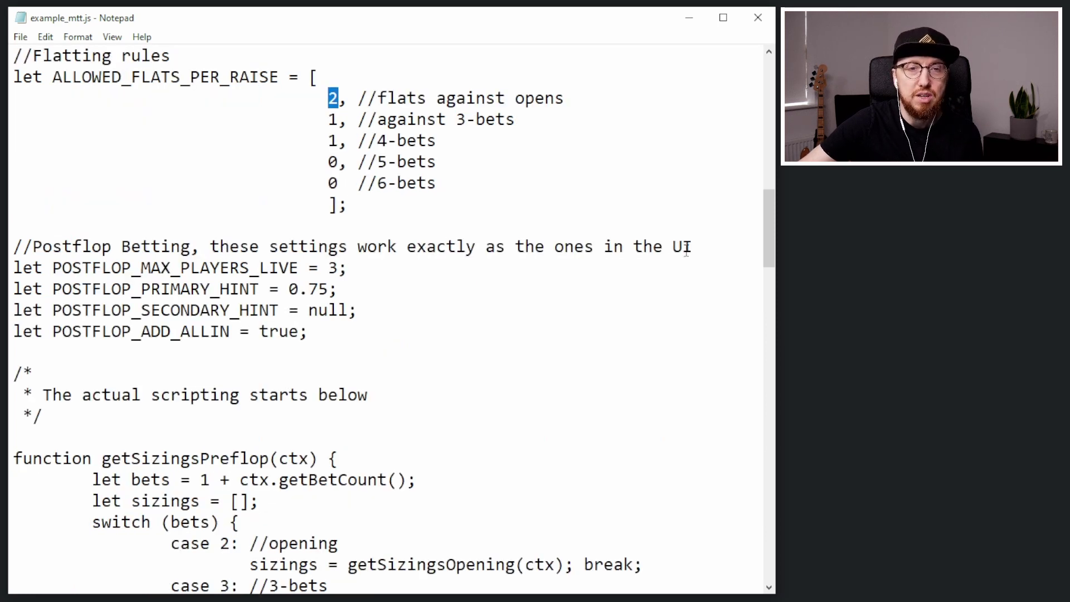
{"action": "left_click", "coordinate": [335, 270]}
{"action": "left_click_drag", "start_coordinate": [338, 271], "coordinate": [329, 271]}
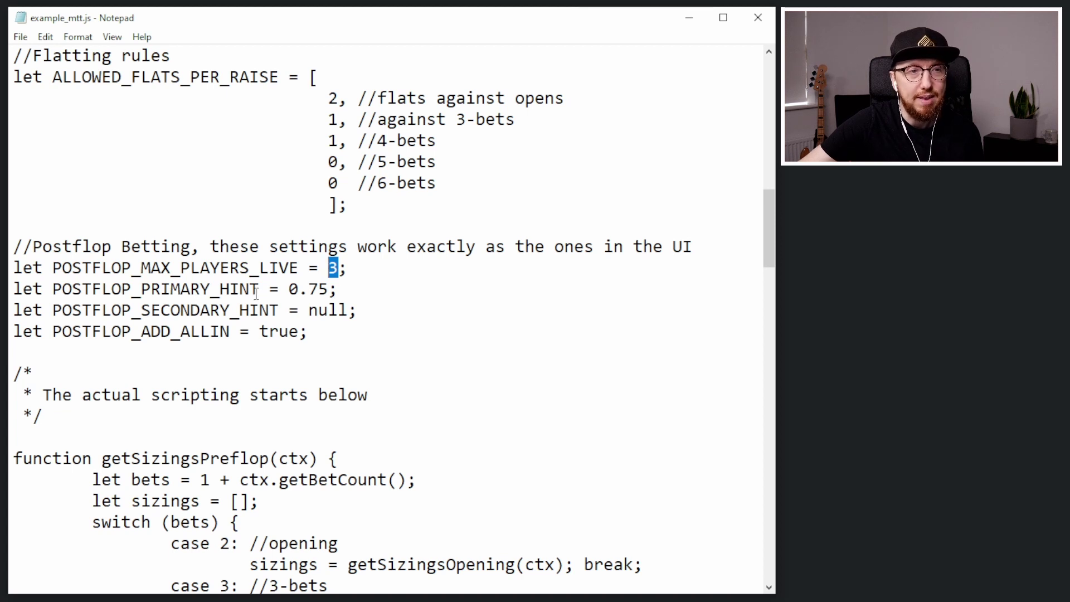
{"action": "left_click_drag", "start_coordinate": [290, 289], "coordinate": [327, 289]}
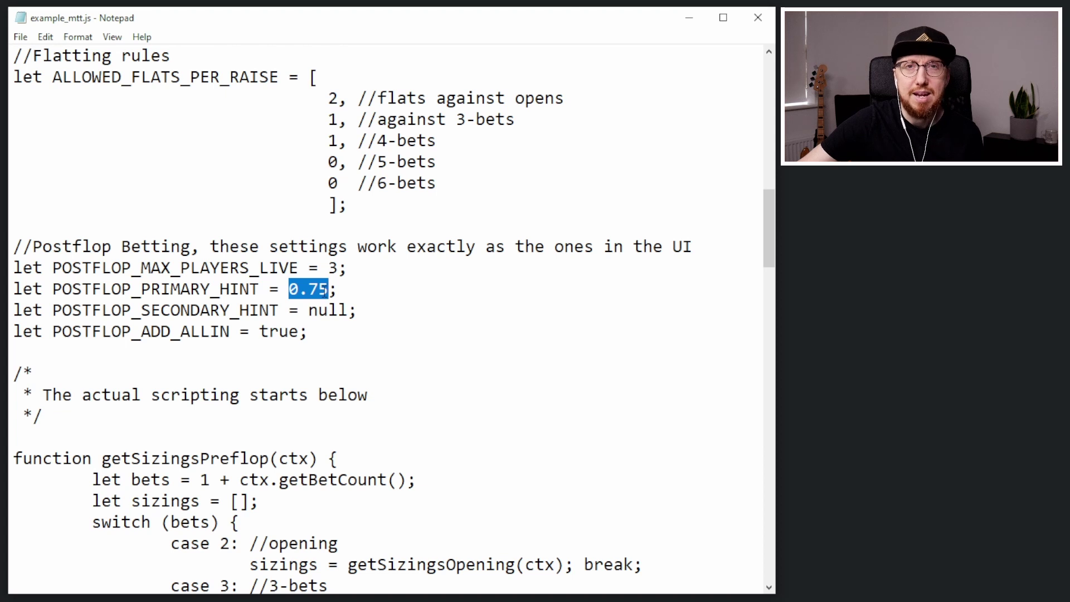
{"action": "left_click", "coordinate": [308, 290]}
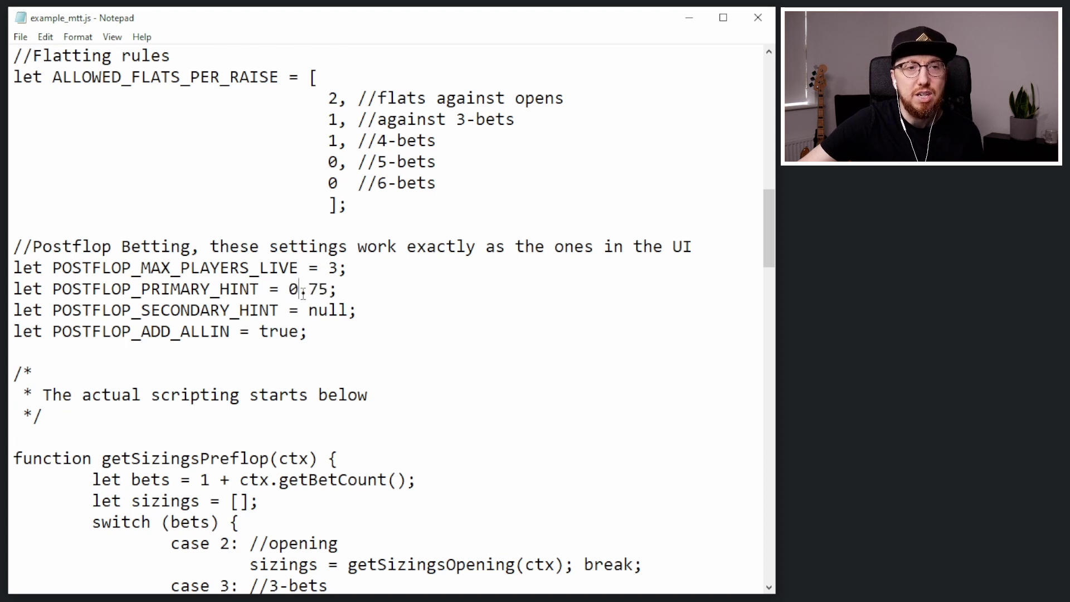
{"action": "left_click_drag", "start_coordinate": [327, 289], "coordinate": [309, 289]}
{"action": "left_click", "coordinate": [327, 289]}
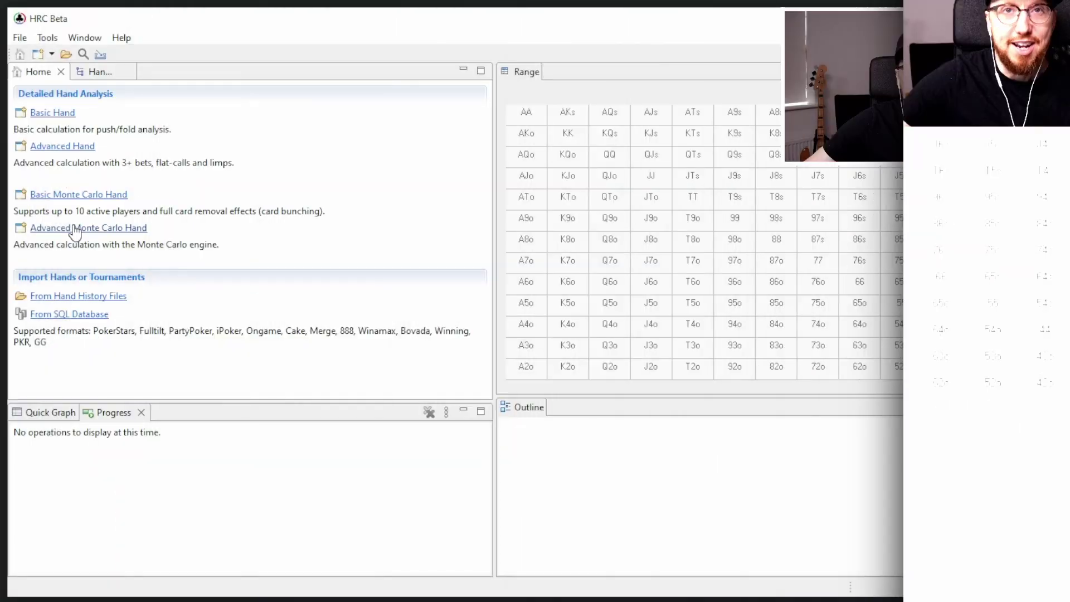
Create a new Advanced Monte Carlo hand using example_mtt.js as sizing script and calculate it.
{"action": "left_click", "coordinate": [75, 228]}
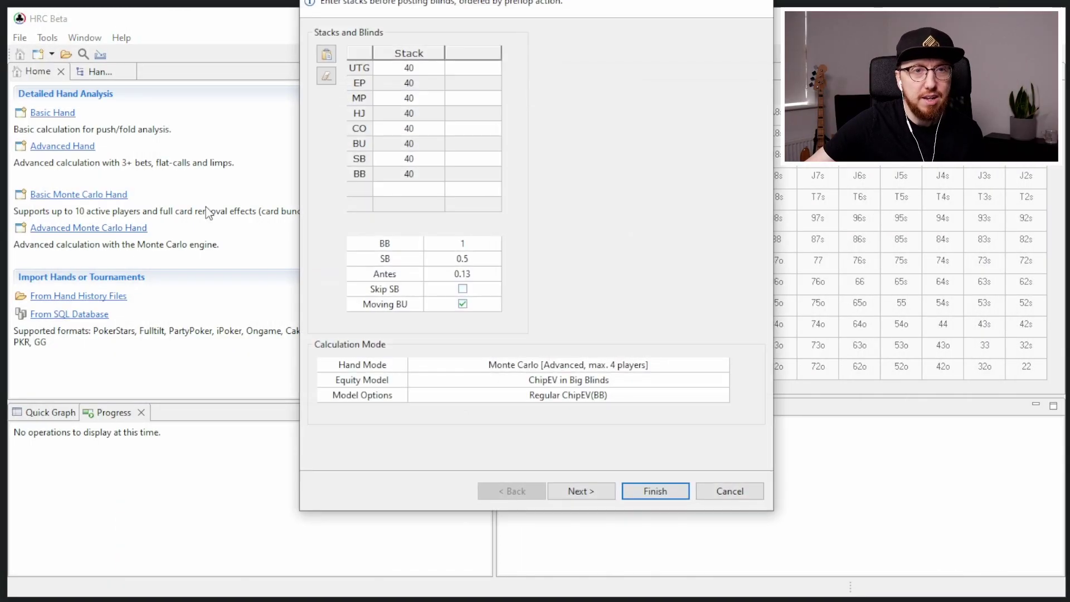
{"action": "left_click", "coordinate": [574, 561]}
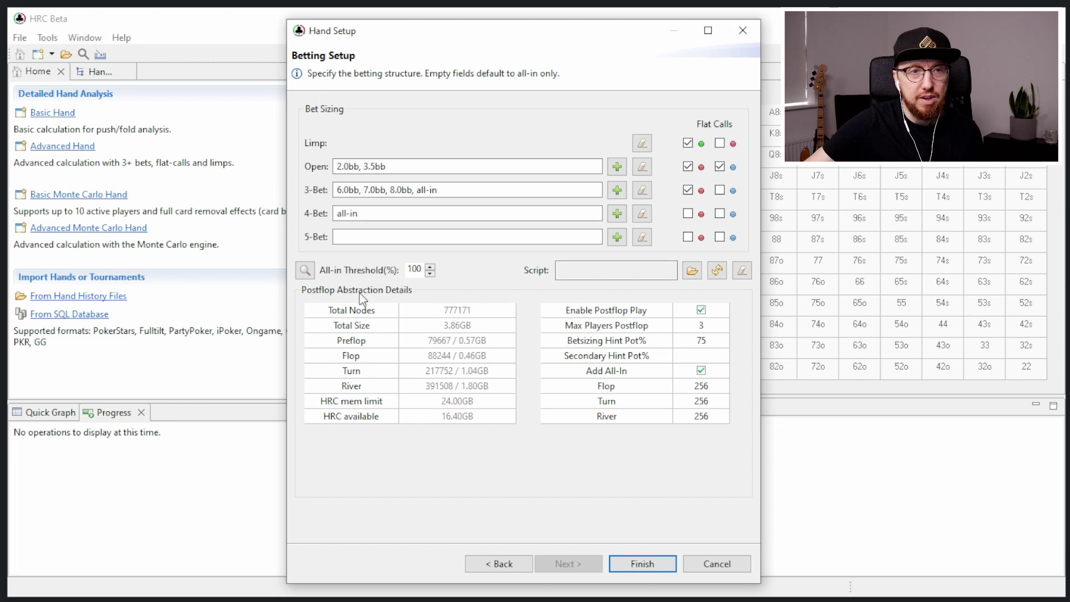
{"action": "left_click", "coordinate": [692, 270]}
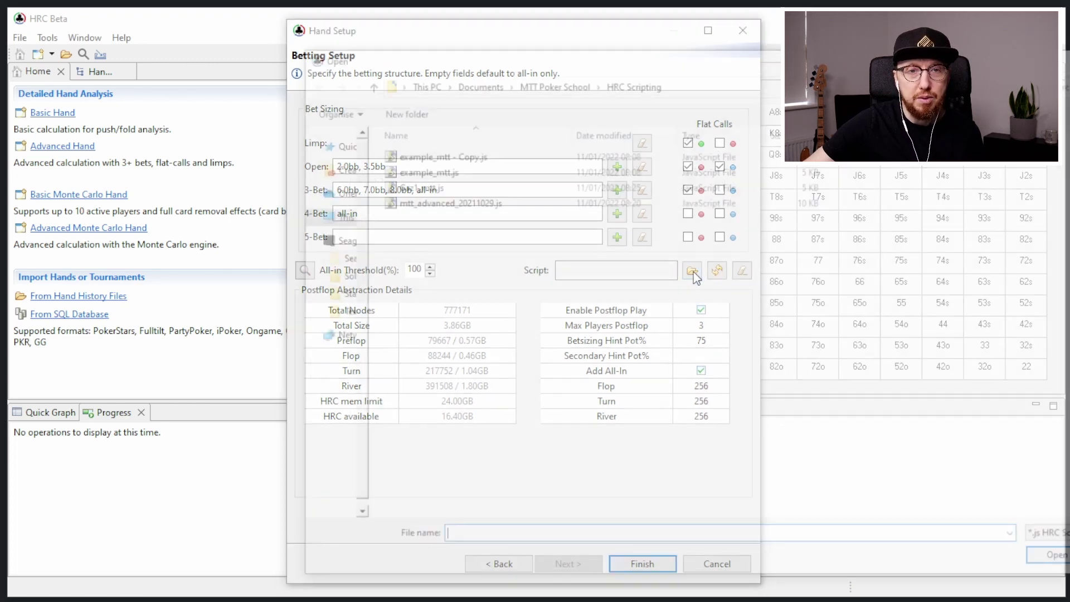
{"action": "double_click", "coordinate": [438, 167]}
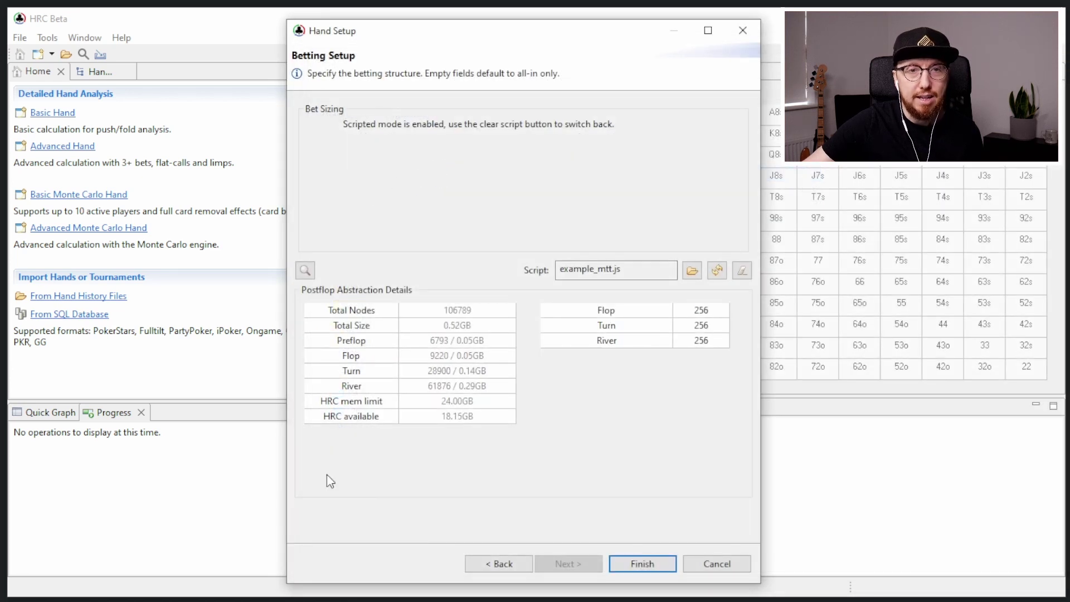
{"action": "left_click", "coordinate": [642, 564]}
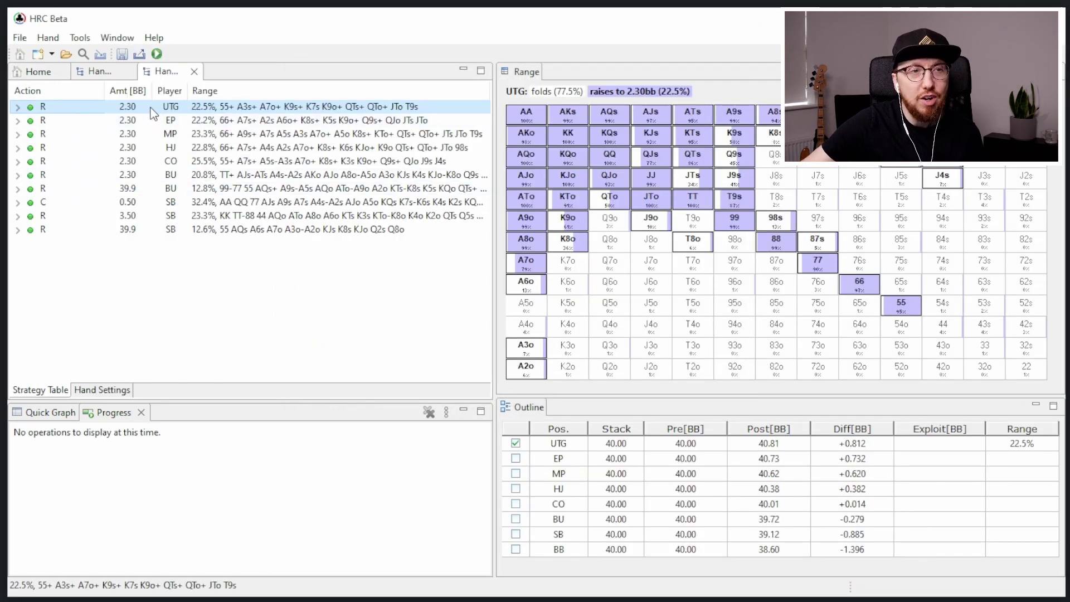
Show SB's flat-call range and 3.50bb raise range in the scripted tree.
{"action": "mouse_move", "coordinate": [145, 108]}
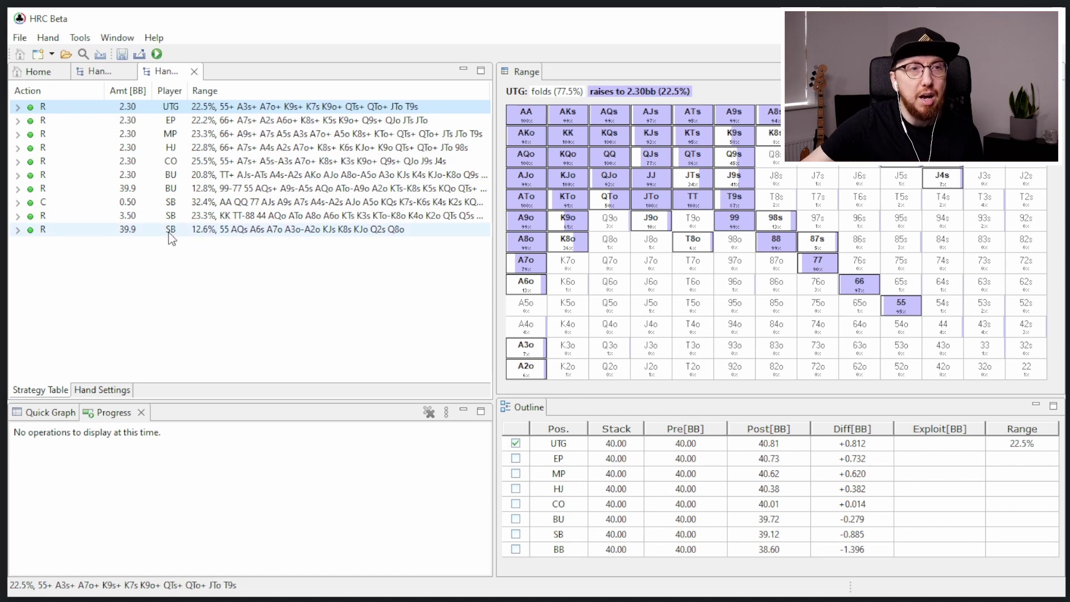
{"action": "left_click", "coordinate": [176, 203]}
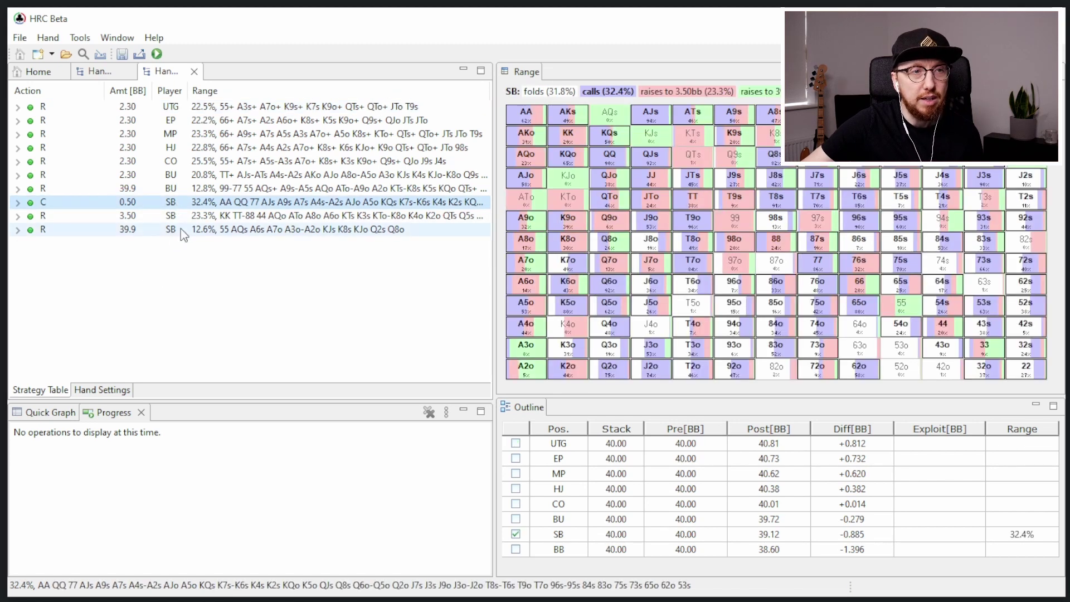
{"action": "left_click", "coordinate": [139, 213]}
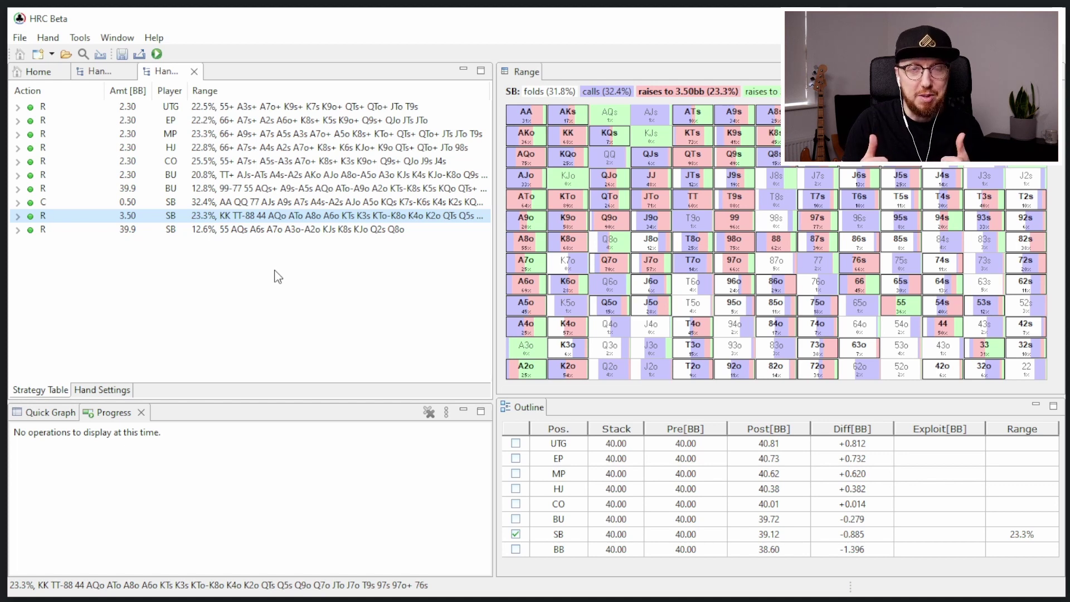
Follow the UTG open and EP call to show MP's 9.20bb squeeze range.
{"action": "left_click", "coordinate": [18, 106]}
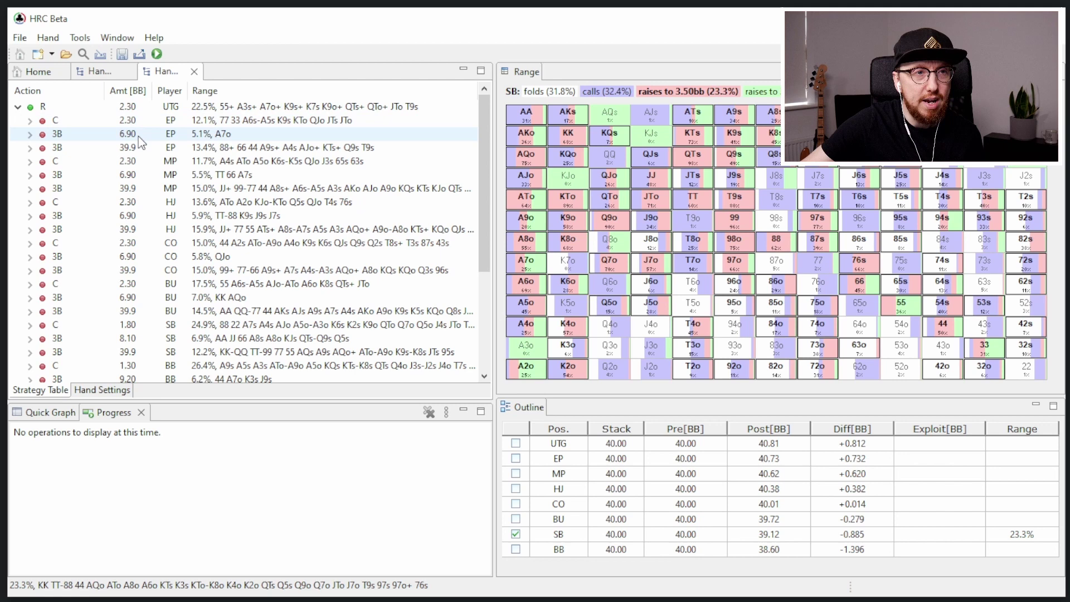
{"action": "mouse_move", "coordinate": [138, 135]}
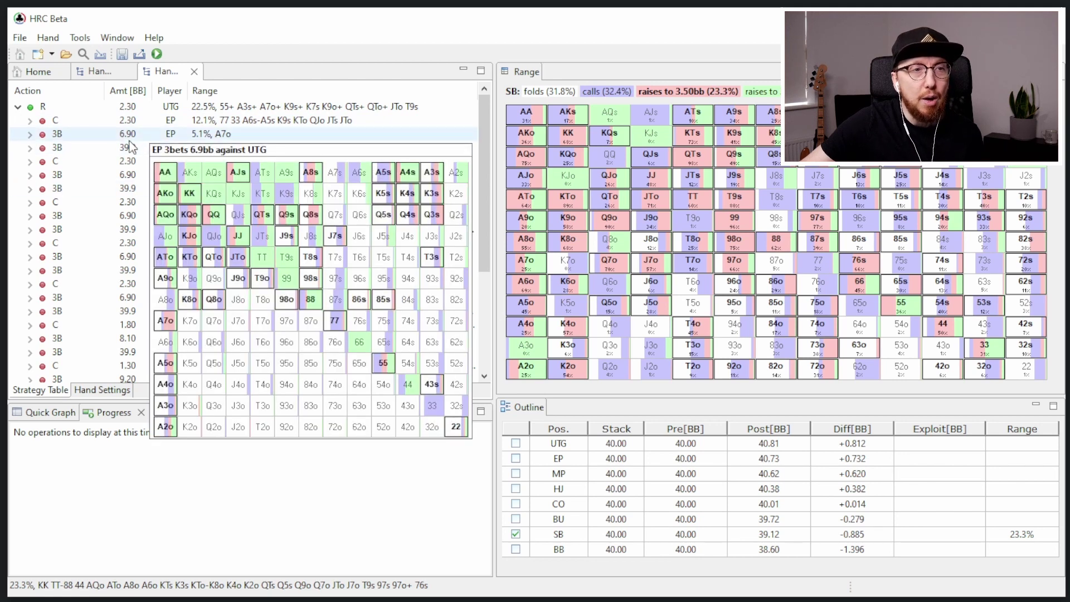
{"action": "left_click", "coordinate": [30, 120]}
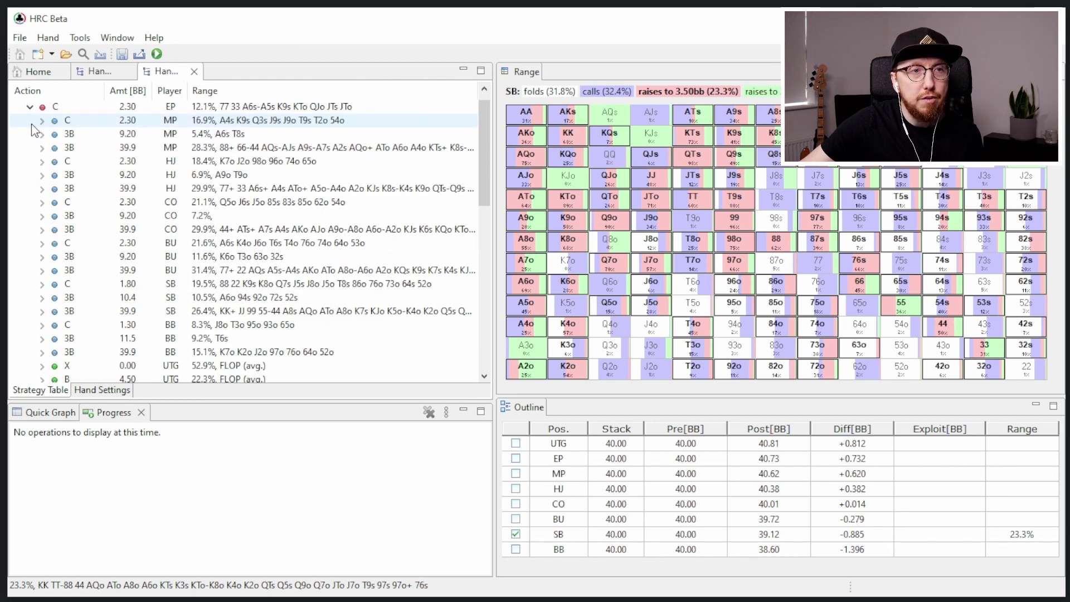
{"action": "left_click", "coordinate": [136, 137]}
{"action": "mouse_move", "coordinate": [134, 139]}
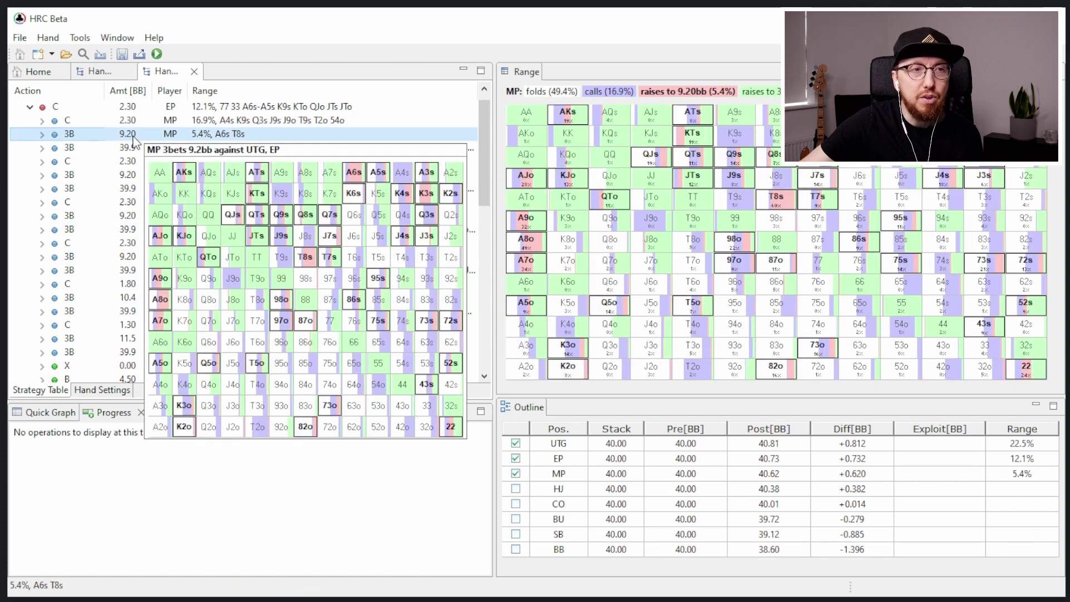
In the manual tree, show CO's 6bb 3-bet range after UTG opens 2bb and MP calls.
{"action": "left_click", "coordinate": [100, 71]}
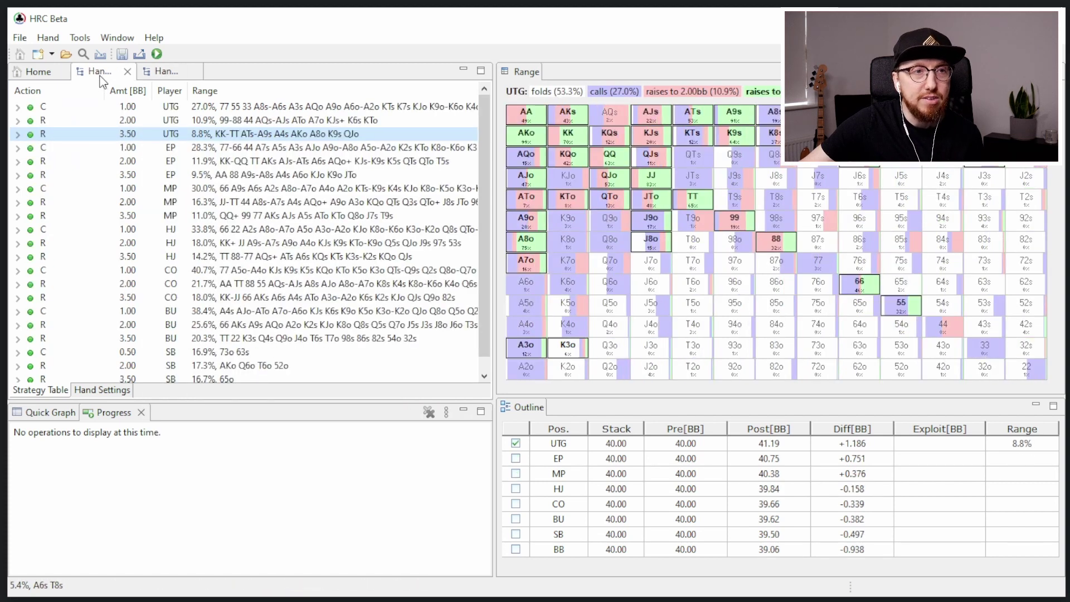
{"action": "left_click", "coordinate": [21, 122]}
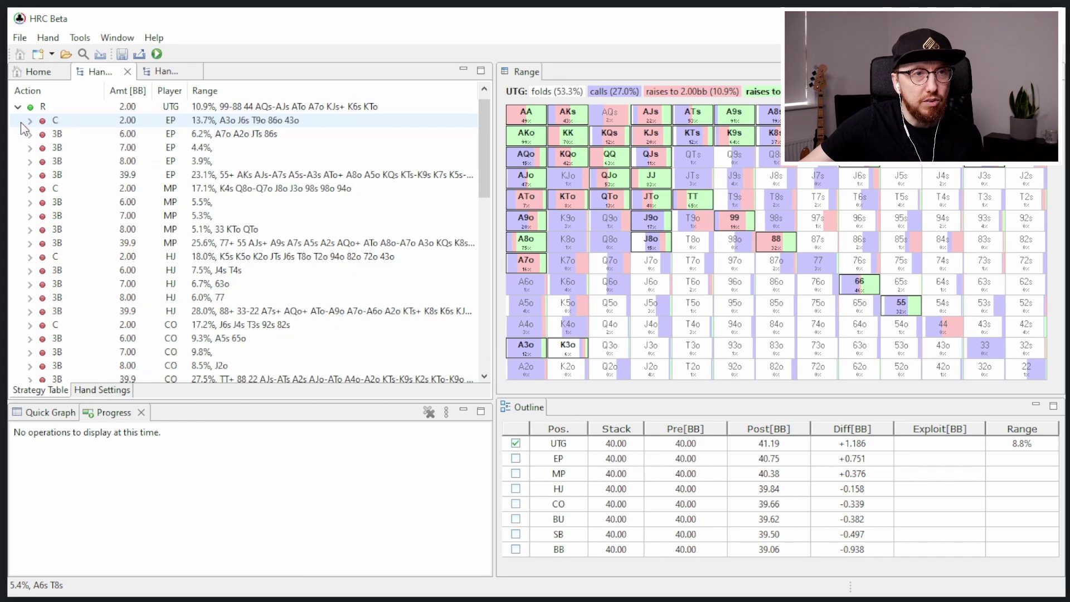
{"action": "left_click", "coordinate": [33, 187]}
{"action": "left_click", "coordinate": [157, 203]}
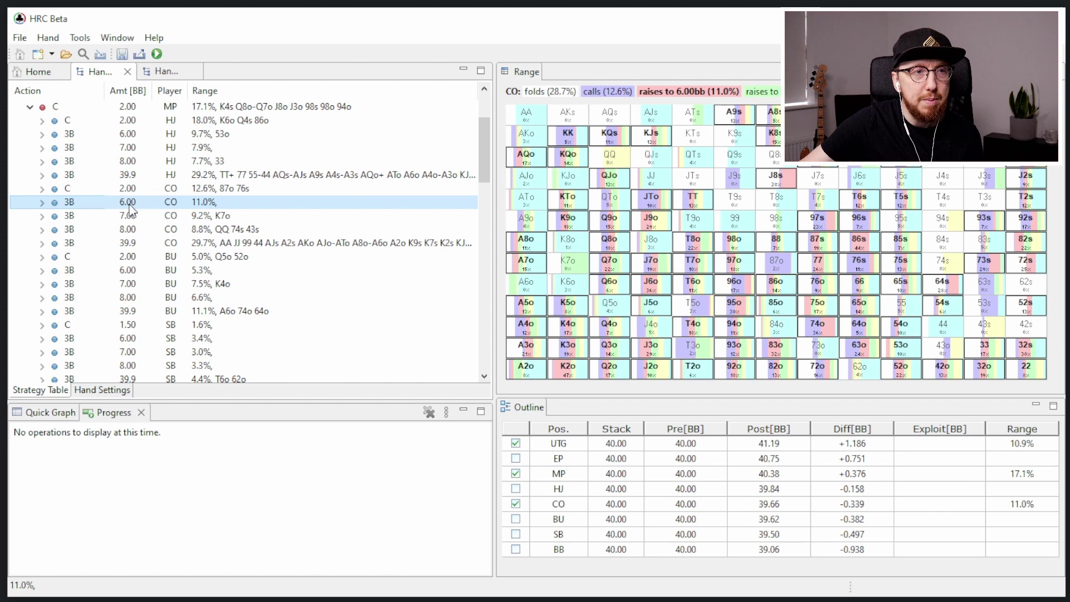
{"action": "mouse_move", "coordinate": [135, 236]}
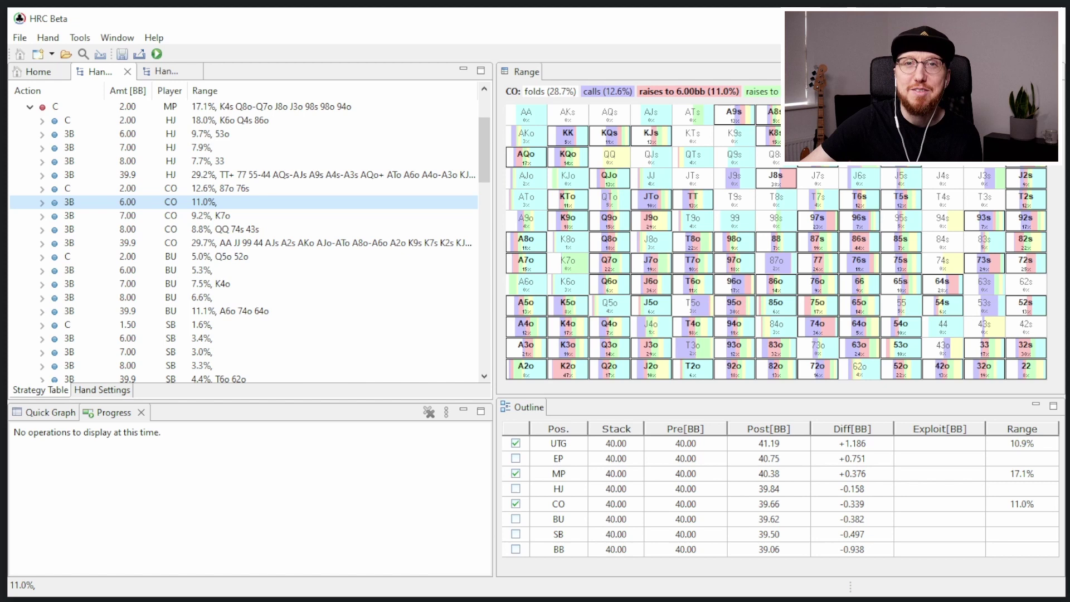
In the script-sized tree, view BU's opening strategy and the SB and BB 3-bet ranges against it.
{"action": "mouse_move", "coordinate": [954, 142]}
{"action": "left_click", "coordinate": [166, 71]}
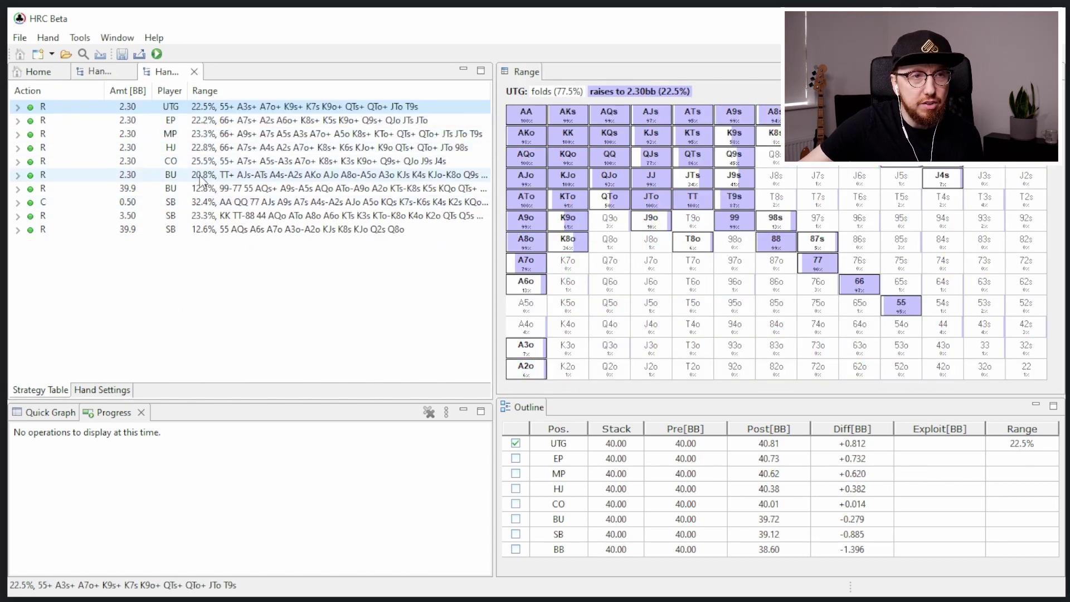
{"action": "left_click", "coordinate": [184, 174]}
{"action": "left_click", "coordinate": [18, 176]}
{"action": "left_click", "coordinate": [213, 202]}
{"action": "mouse_move", "coordinate": [213, 208]}
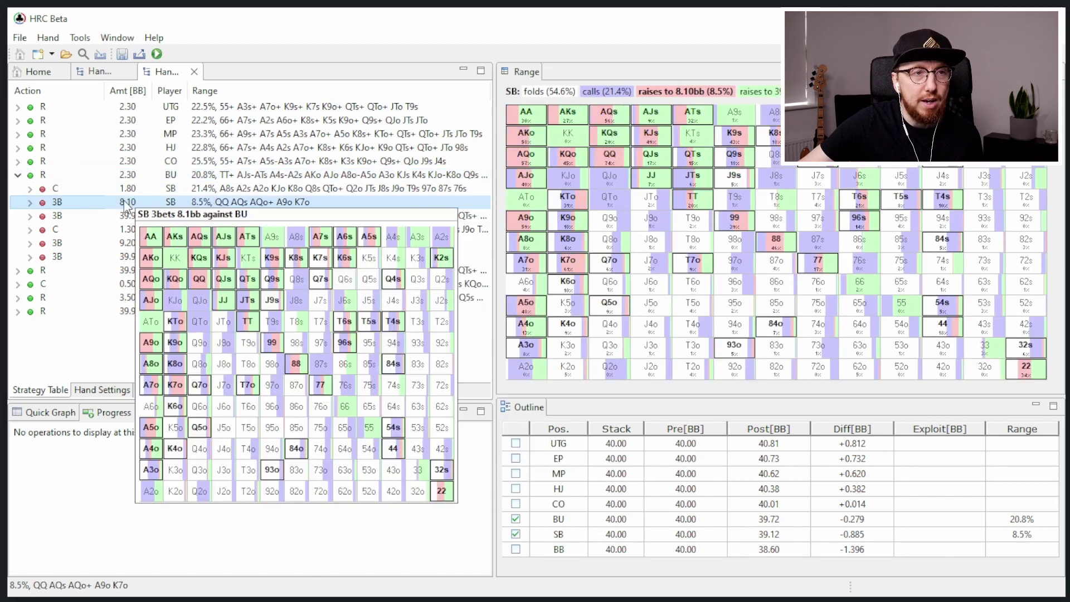
{"action": "left_click", "coordinate": [133, 244]}
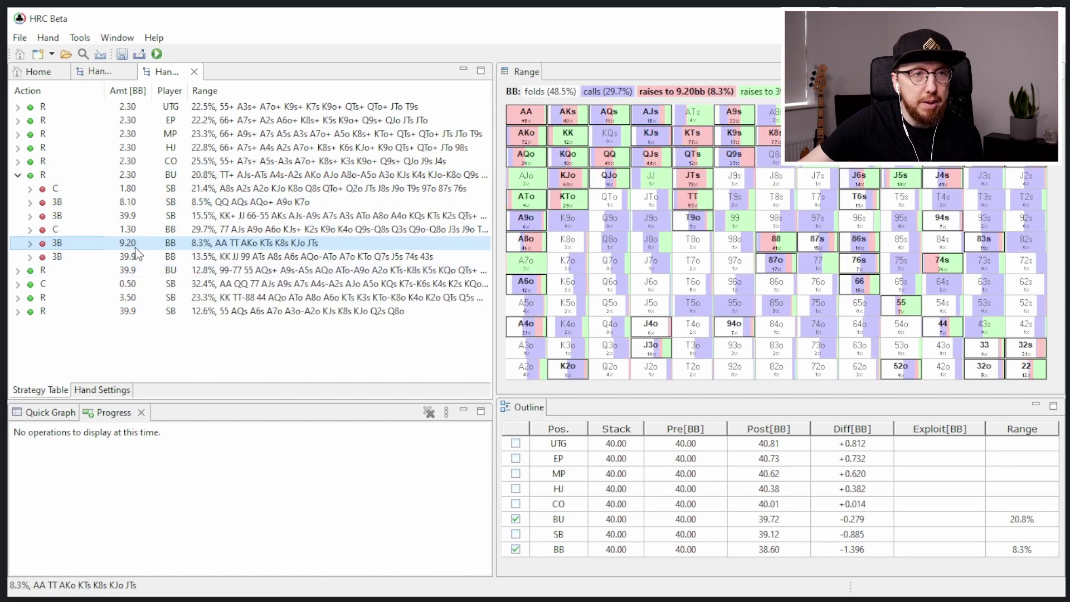
In the manual tree, view SB's 8.00bb 3-bet range against the BU open.
{"action": "middle_click", "coordinate": [103, 77]}
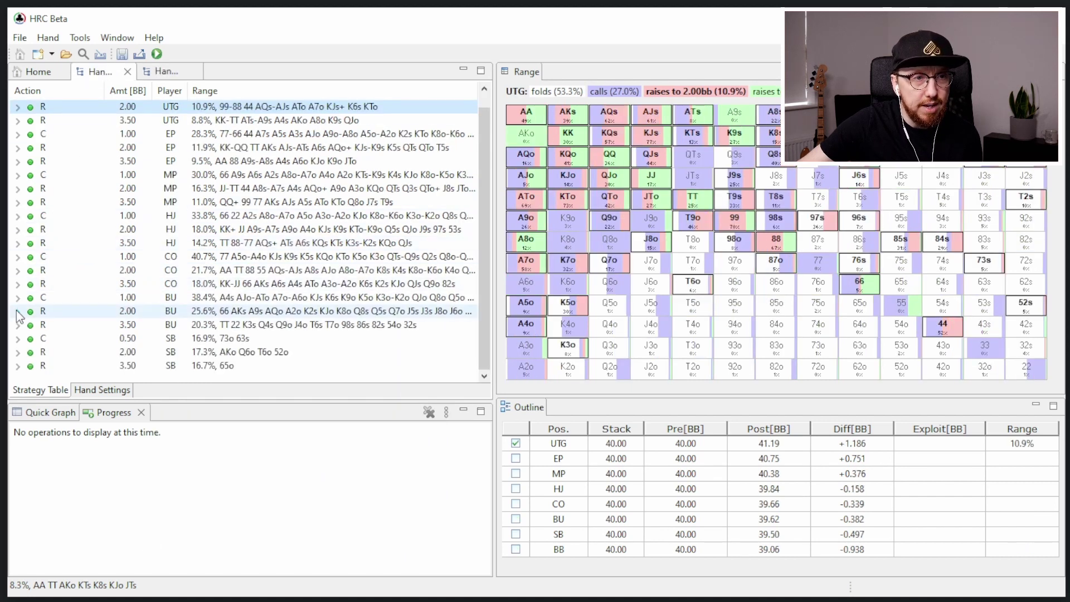
{"action": "left_click", "coordinate": [17, 311]}
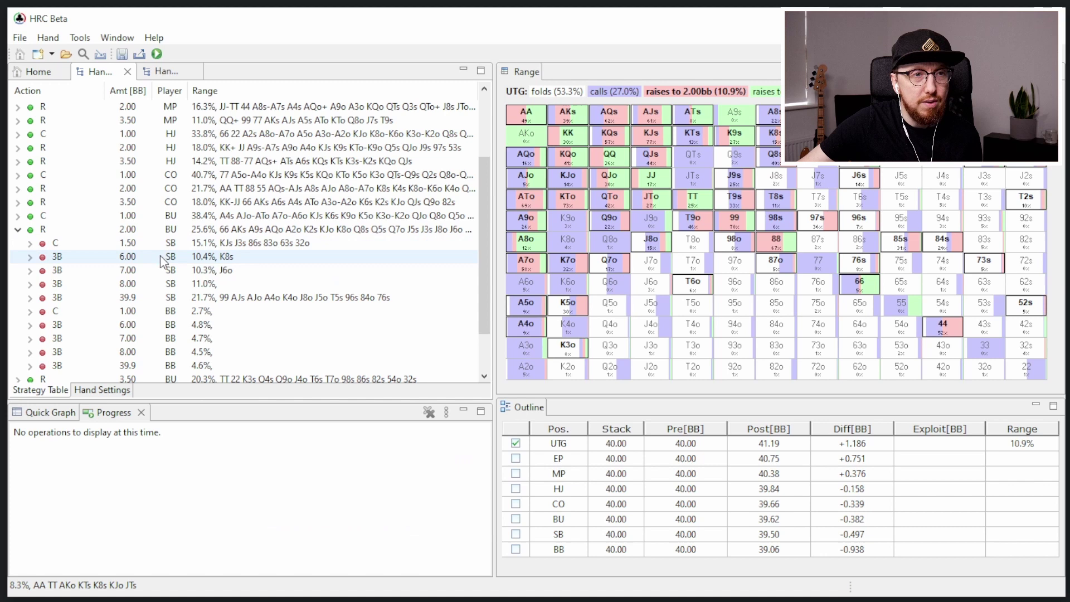
{"action": "left_click", "coordinate": [160, 257]}
{"action": "left_click", "coordinate": [159, 284]}
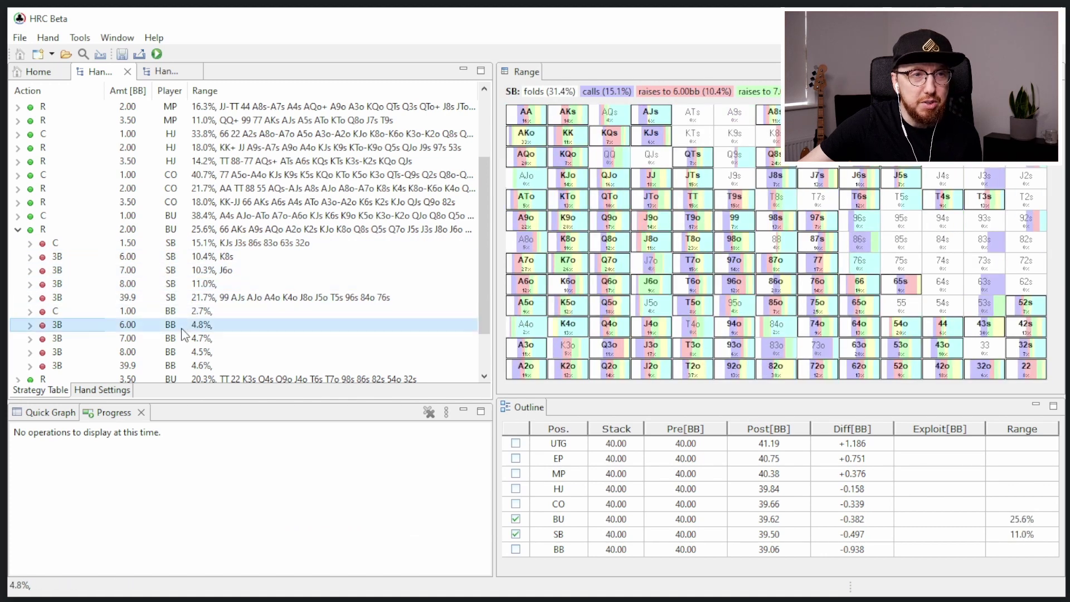
{"action": "left_click", "coordinate": [20, 229]}
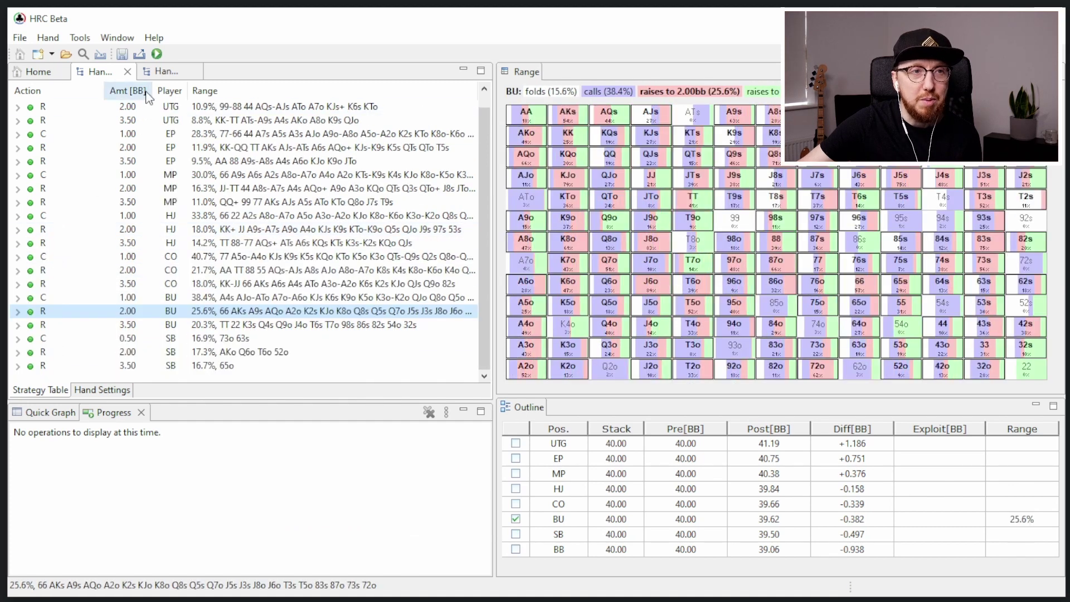
Back in the script-sized tree, compare BB's 9.20bb and SB's 8.10bb 3-bets against BU.
{"action": "left_click", "coordinate": [161, 71]}
{"action": "left_click", "coordinate": [217, 243]}
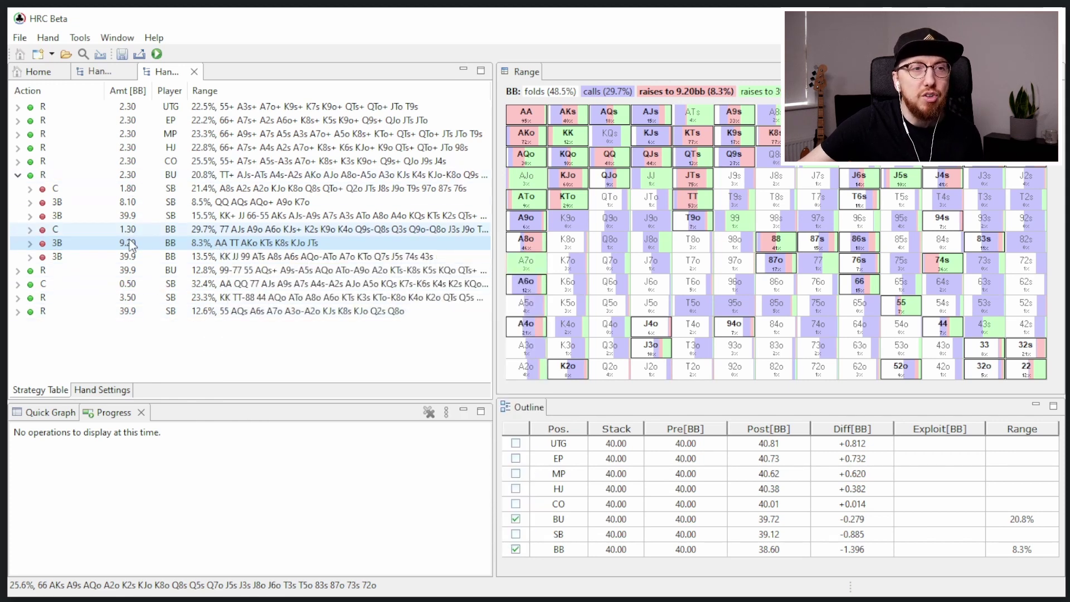
{"action": "left_click", "coordinate": [145, 202]}
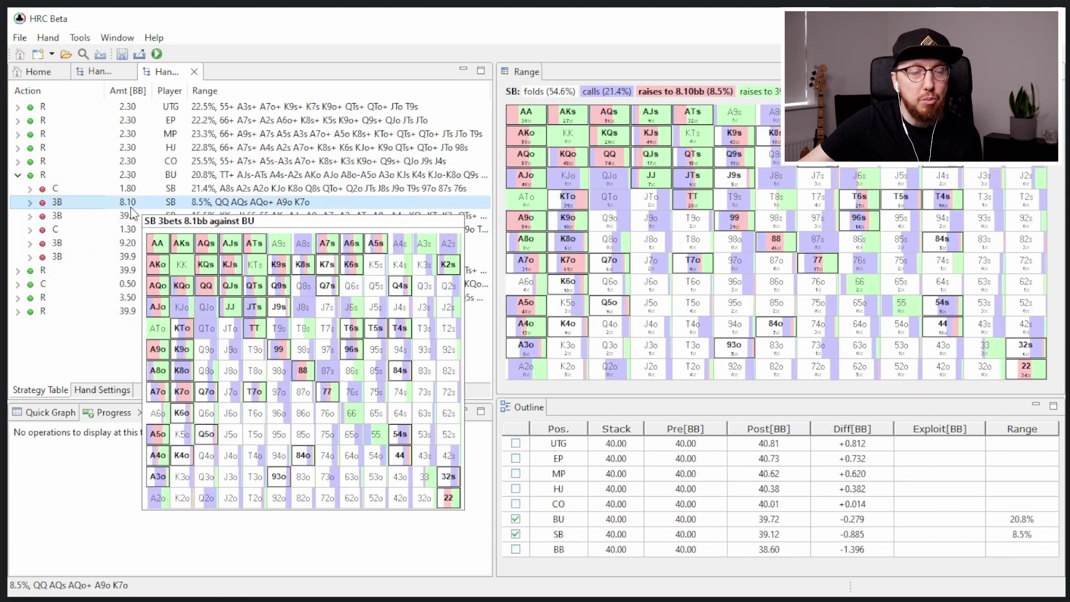
{"action": "left_click", "coordinate": [137, 244]}
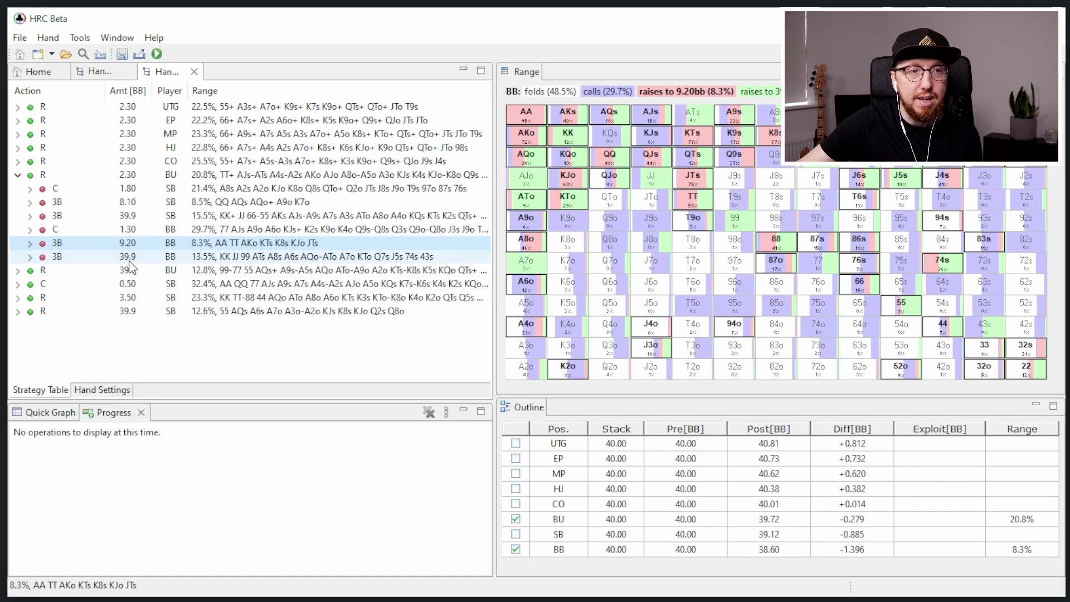
{"action": "mouse_move", "coordinate": [135, 248]}
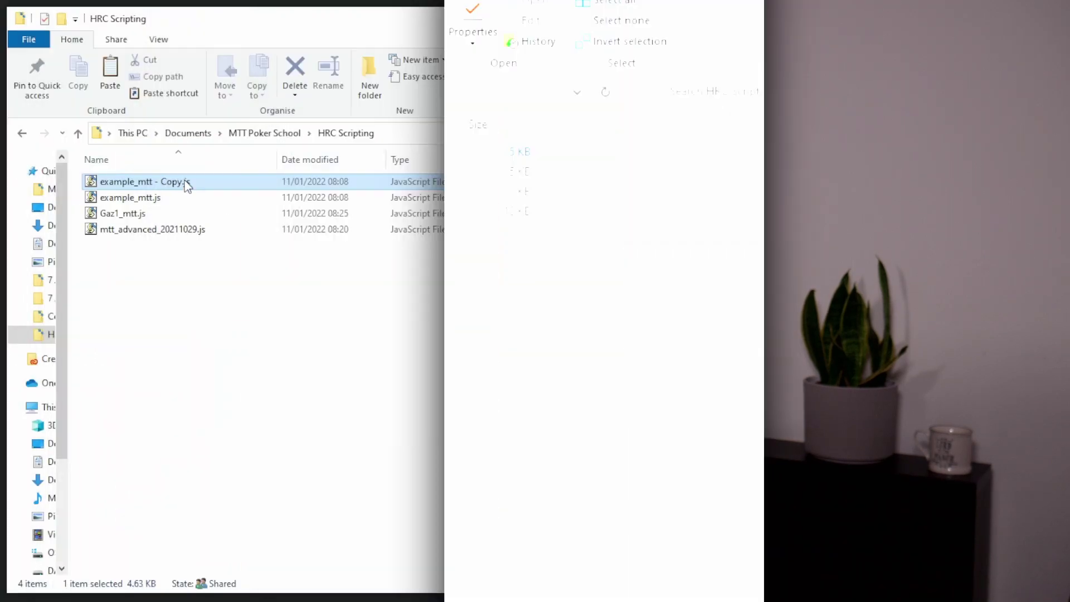
Open example_mtt - Copy.js in Notepad.
{"action": "right_click", "coordinate": [185, 181]}
{"action": "mouse_move", "coordinate": [275, 310]}
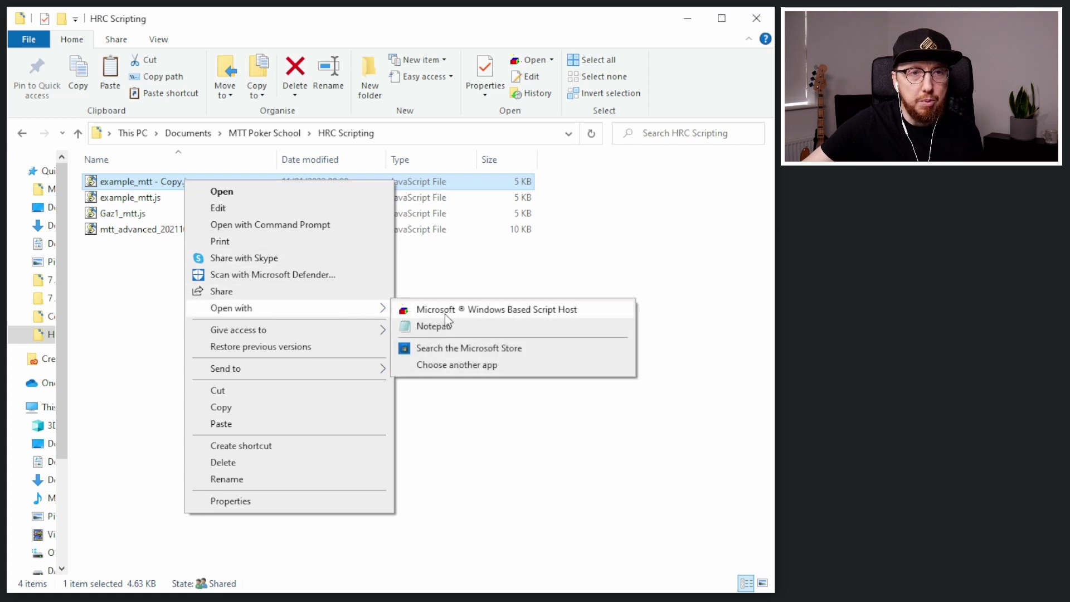
{"action": "left_click", "coordinate": [441, 326]}
{"action": "key", "text": "Return"}
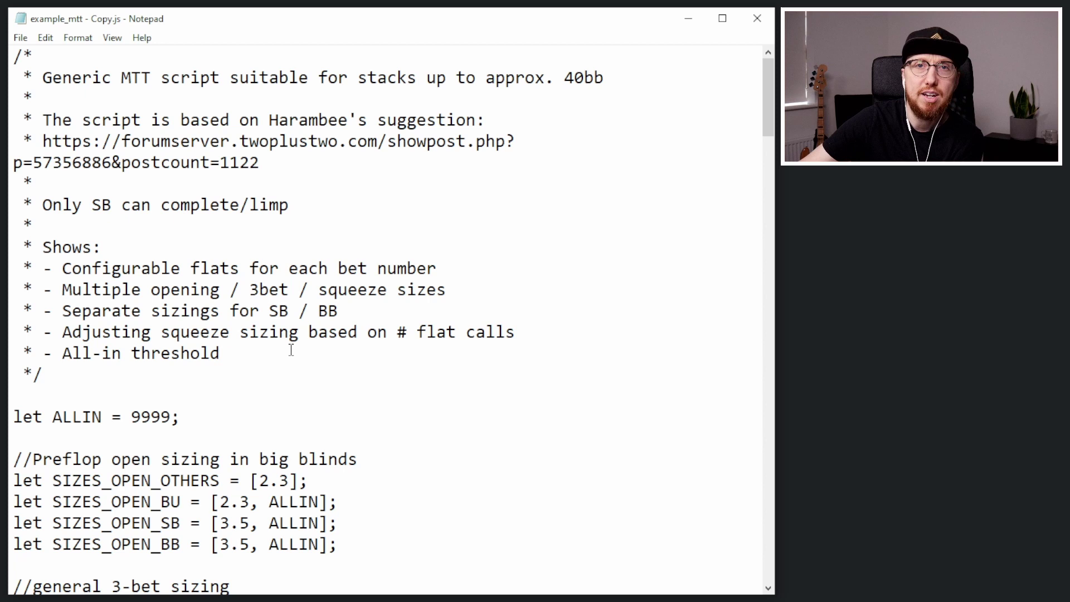
Edit the SIZES_OPEN_* lines to others 2.0, BU 2.0, SB 3.1 and BB 3.2.
{"action": "left_click_drag", "start_coordinate": [290, 480], "coordinate": [279, 480]}
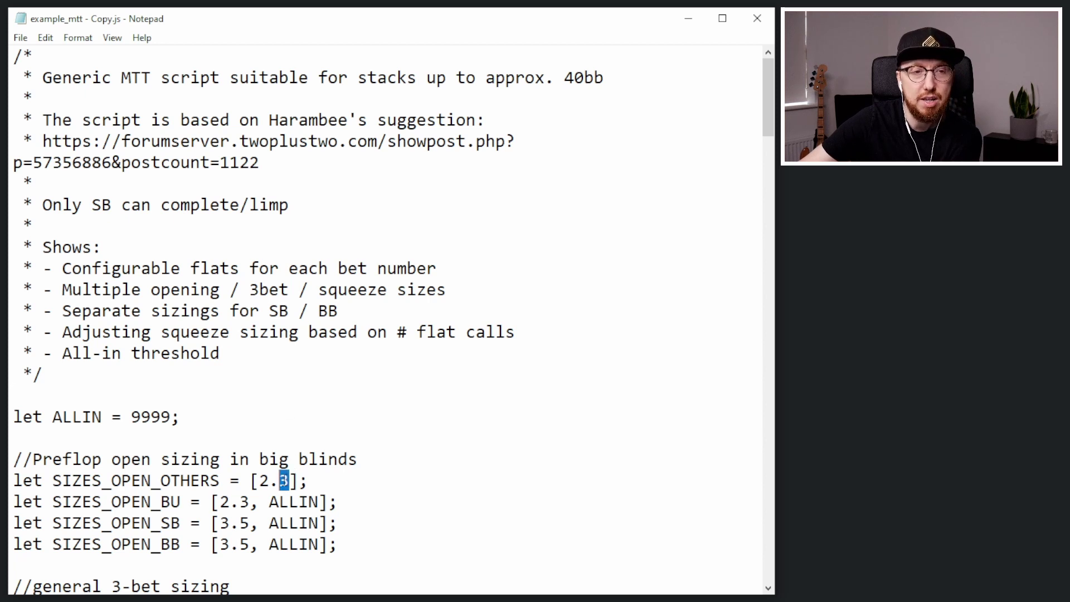
{"action": "type", "text": "0"}
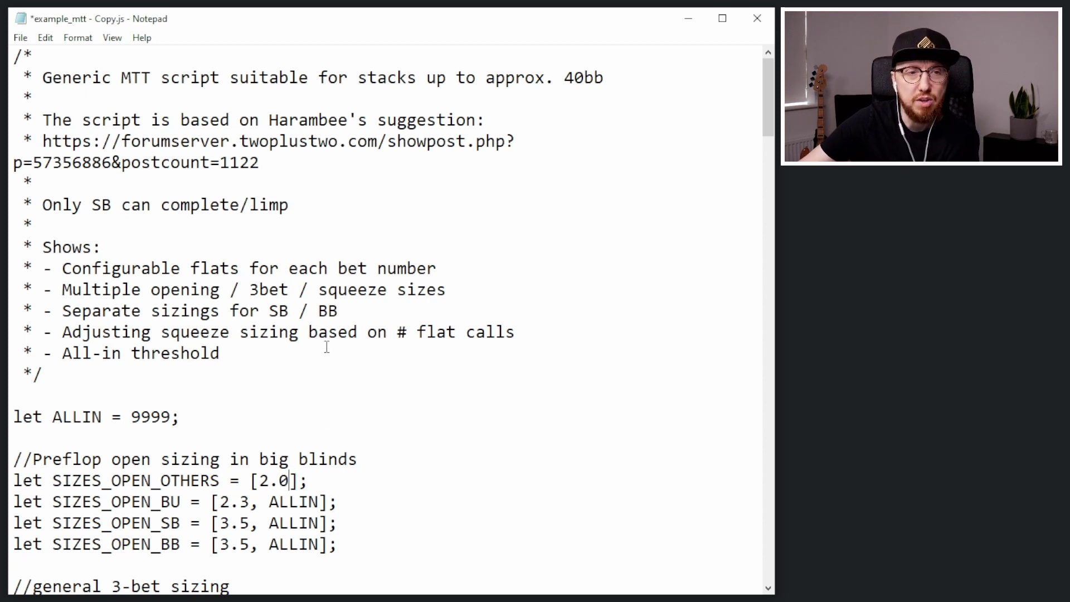
{"action": "scroll", "coordinate": [272, 316], "scroll_direction": "down", "scroll_amount": 1}
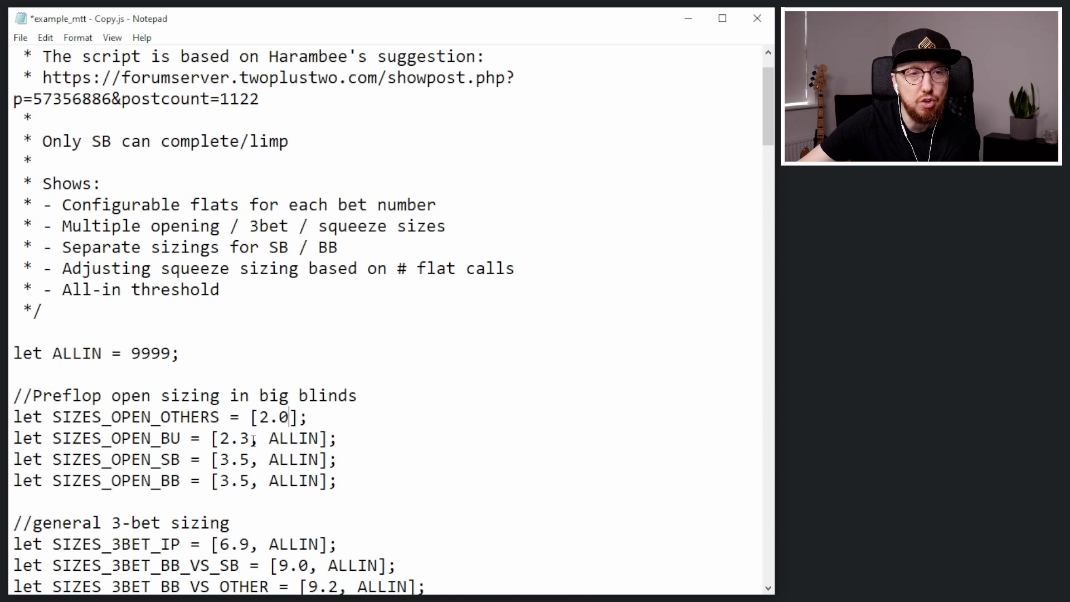
{"action": "left_click_drag", "start_coordinate": [250, 438], "coordinate": [241, 438]}
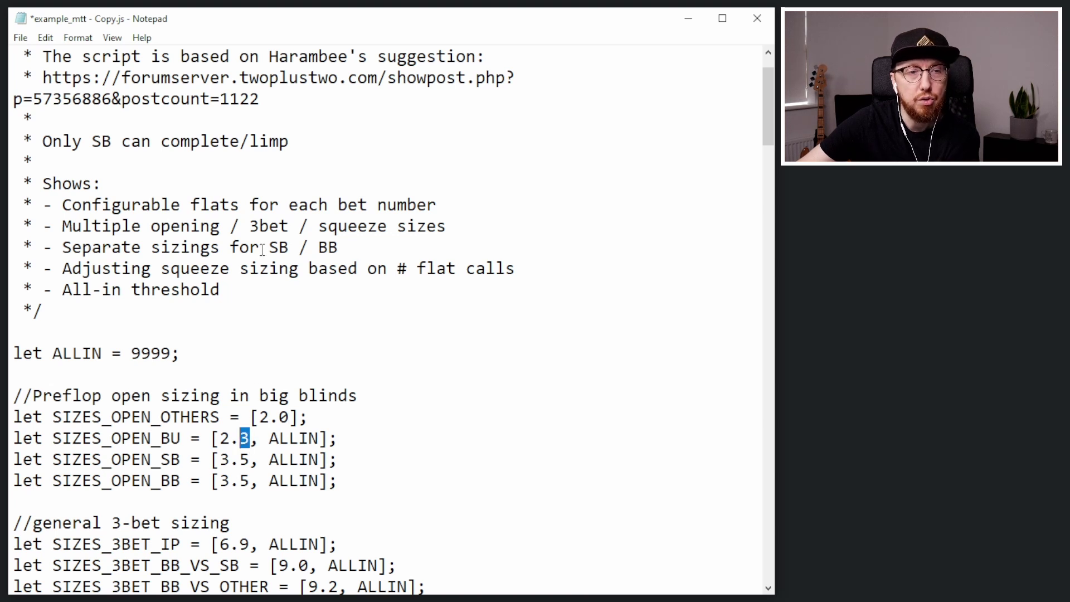
{"action": "type", "text": "0"}
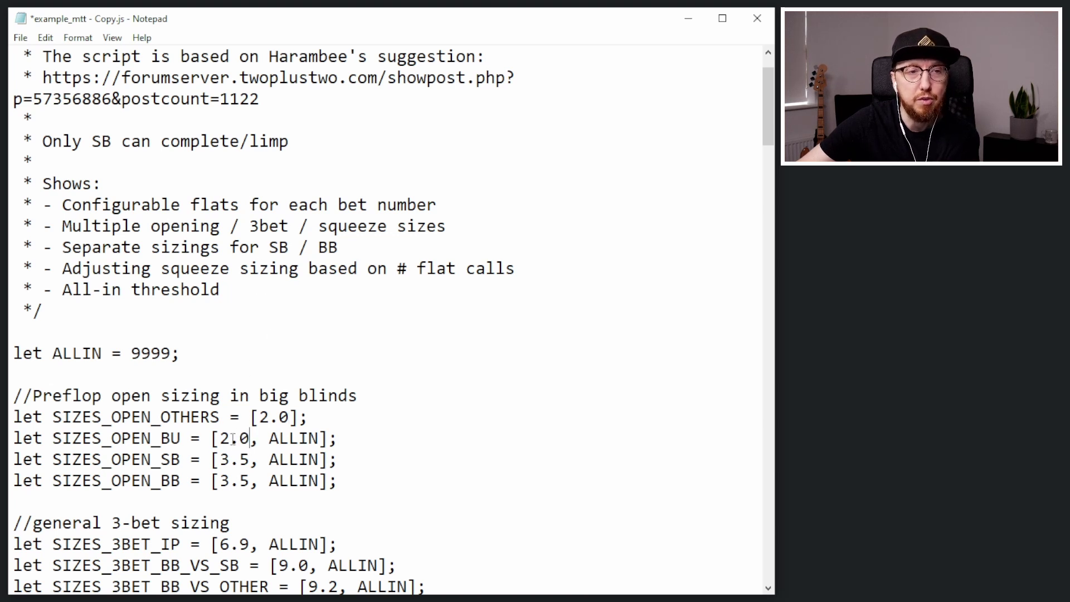
{"action": "left_click_drag", "start_coordinate": [250, 459], "coordinate": [241, 460]}
{"action": "type", "text": "1"}
{"action": "left_click_drag", "start_coordinate": [250, 483], "coordinate": [241, 483]}
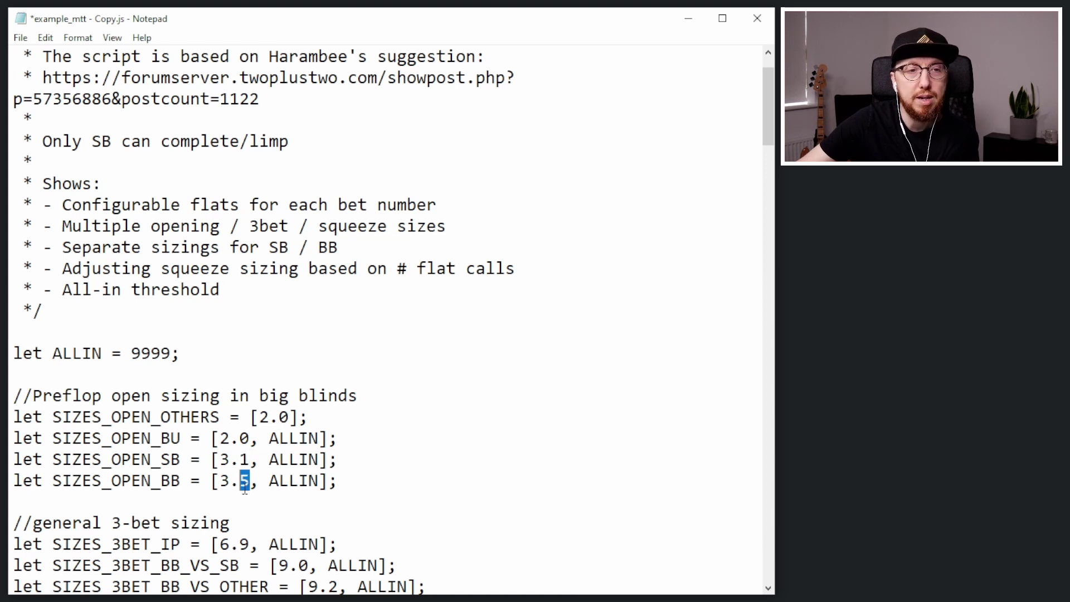
{"action": "type", "text": "2"}
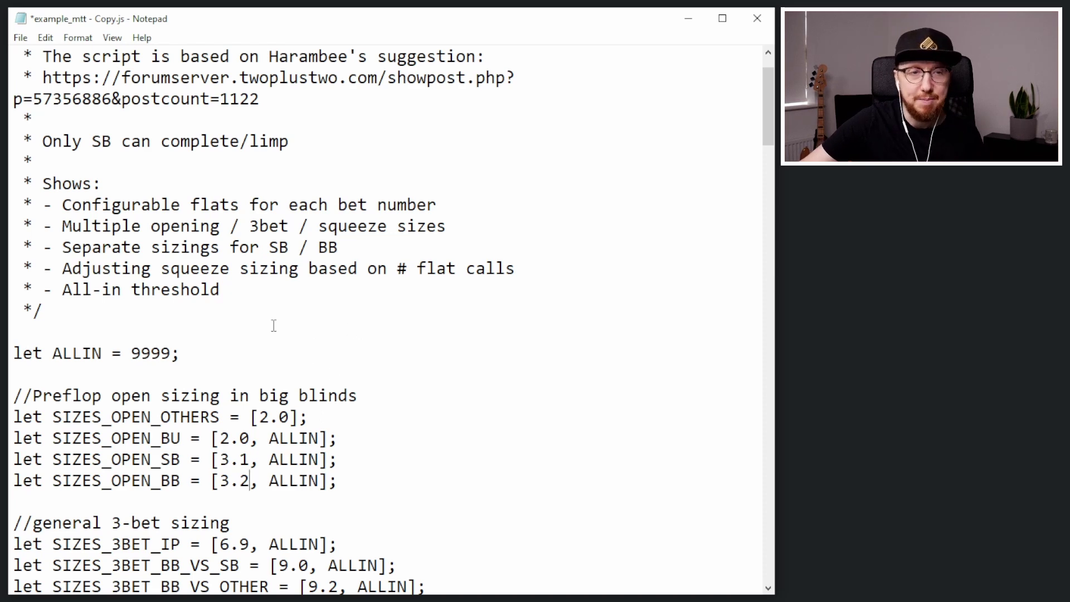
{"action": "scroll", "coordinate": [343, 380], "scroll_direction": "down", "scroll_amount": 4}
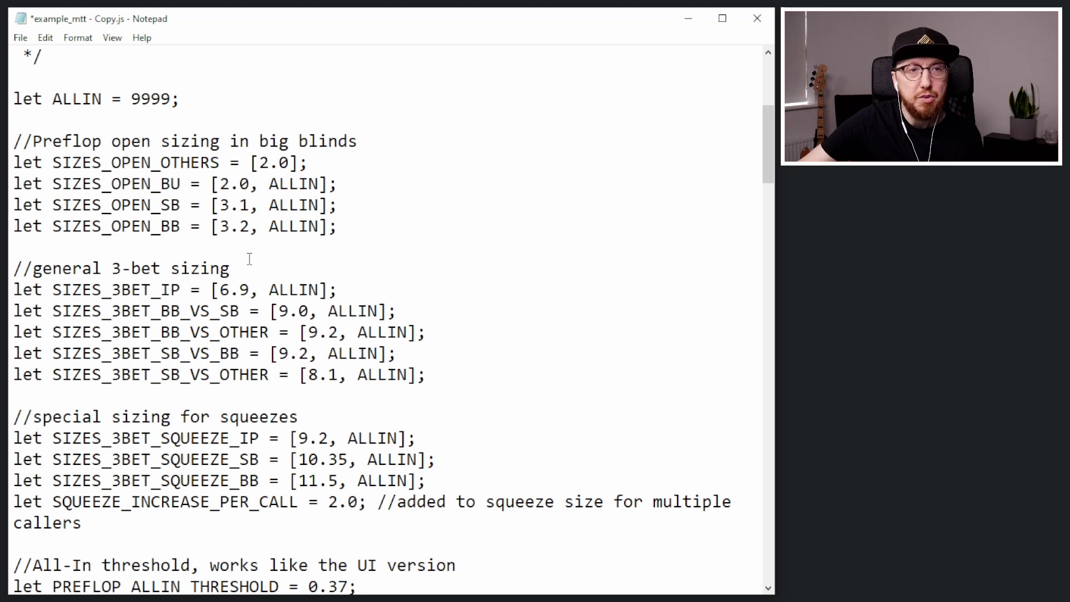
Set the IP 3-bet size to 6.0 and BB vs SB to 8.1.
{"action": "double_click", "coordinate": [247, 287]}
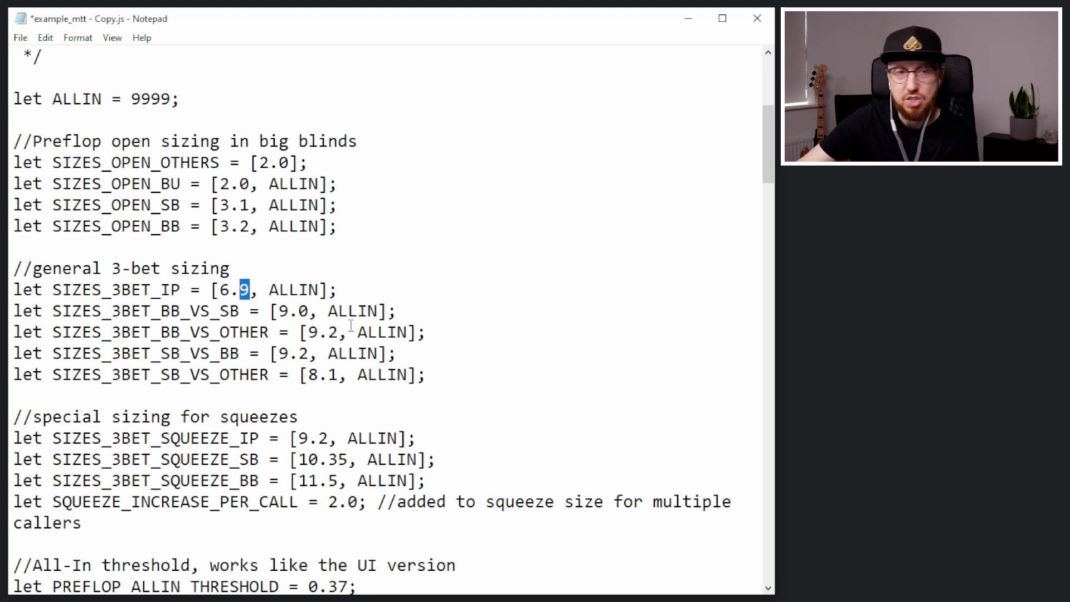
{"action": "type", "text": "0"}
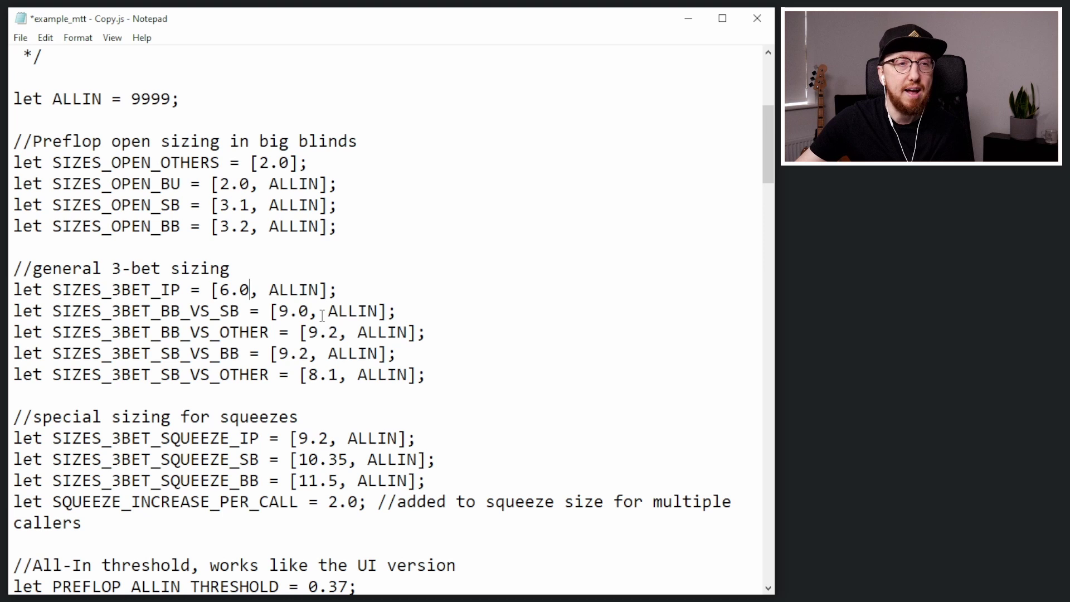
{"action": "left_click_drag", "start_coordinate": [309, 311], "coordinate": [280, 311]}
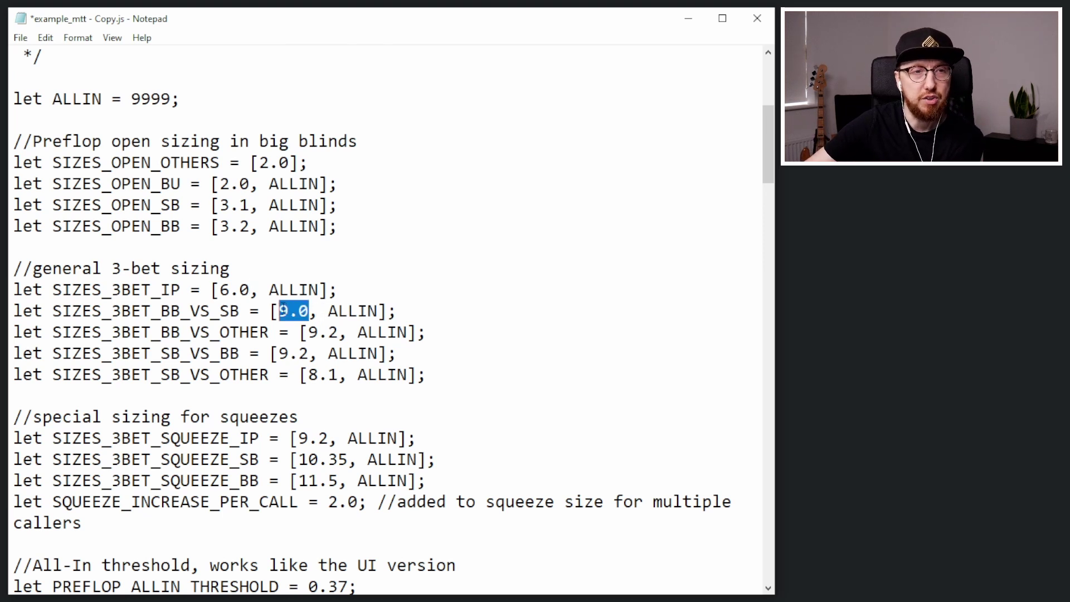
{"action": "type", "text": "8.1"}
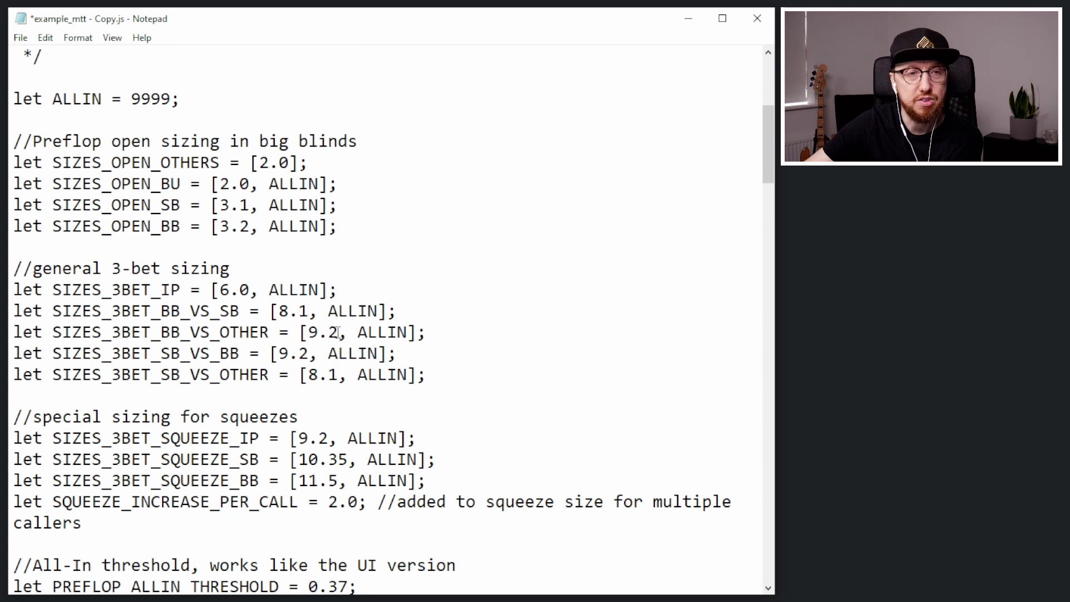
Set BB vs other to 7.2, SB vs BB to 9.0 and SB vs other to 7.0.
{"action": "left_click_drag", "start_coordinate": [337, 332], "coordinate": [310, 333]}
{"action": "left_click", "coordinate": [331, 335]}
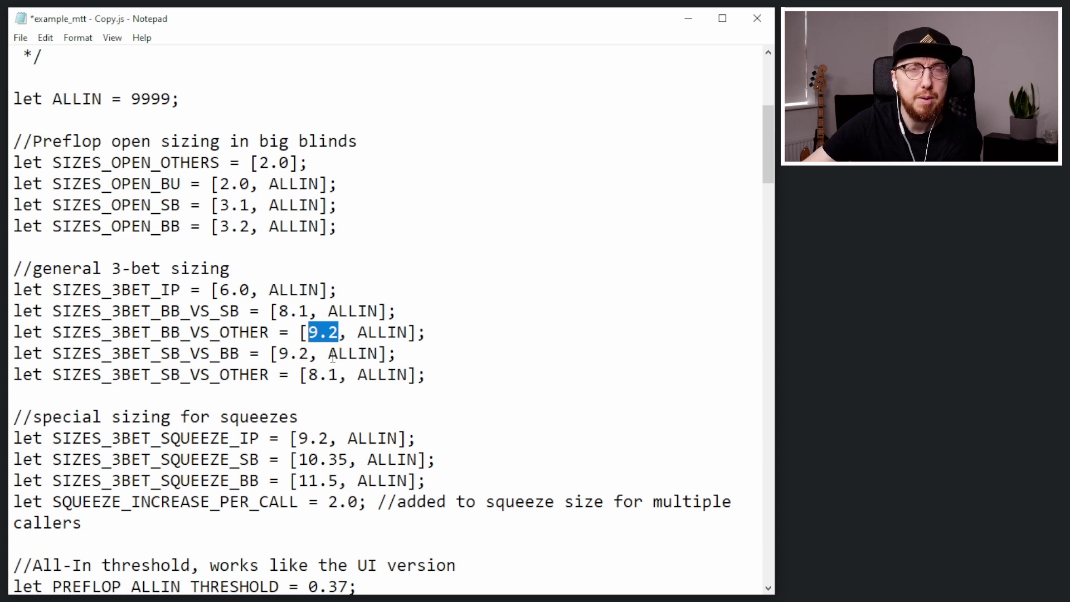
{"action": "type", "text": "7.2"}
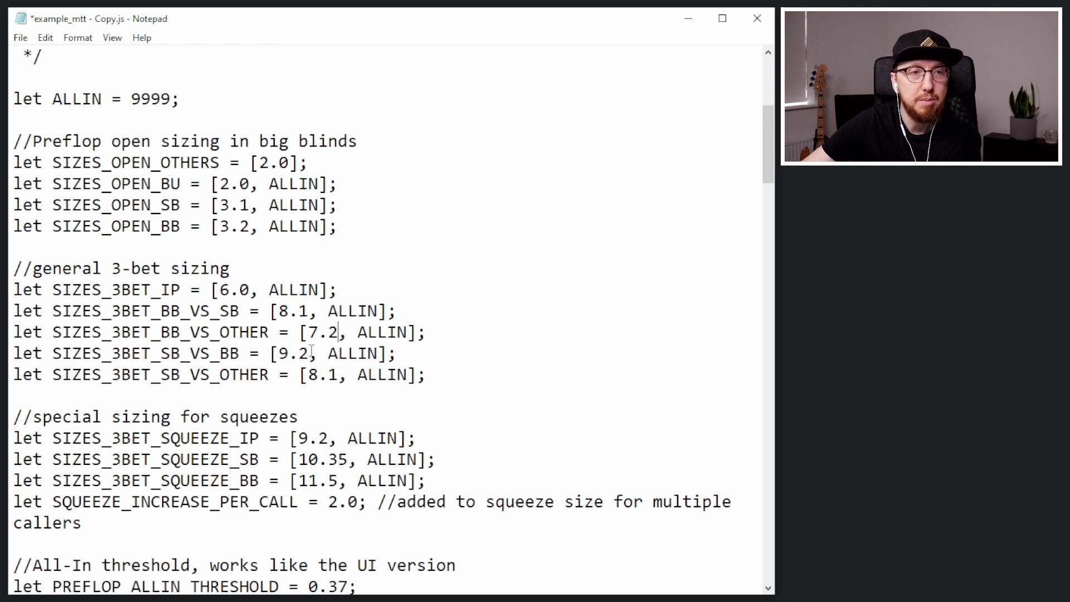
{"action": "left_click_drag", "start_coordinate": [311, 350], "coordinate": [282, 349]}
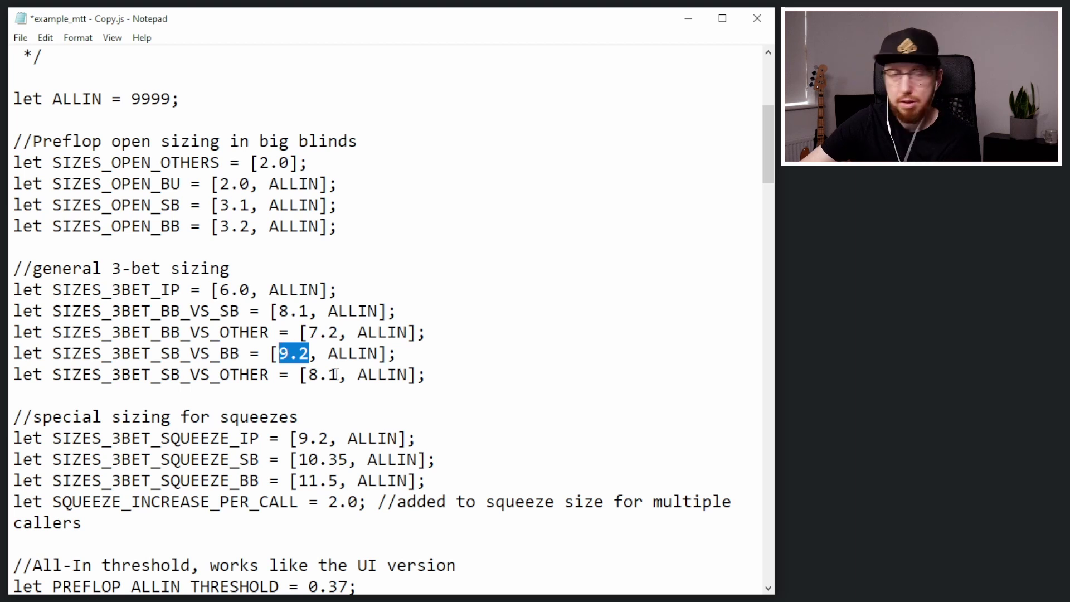
{"action": "type", "text": "9.0"}
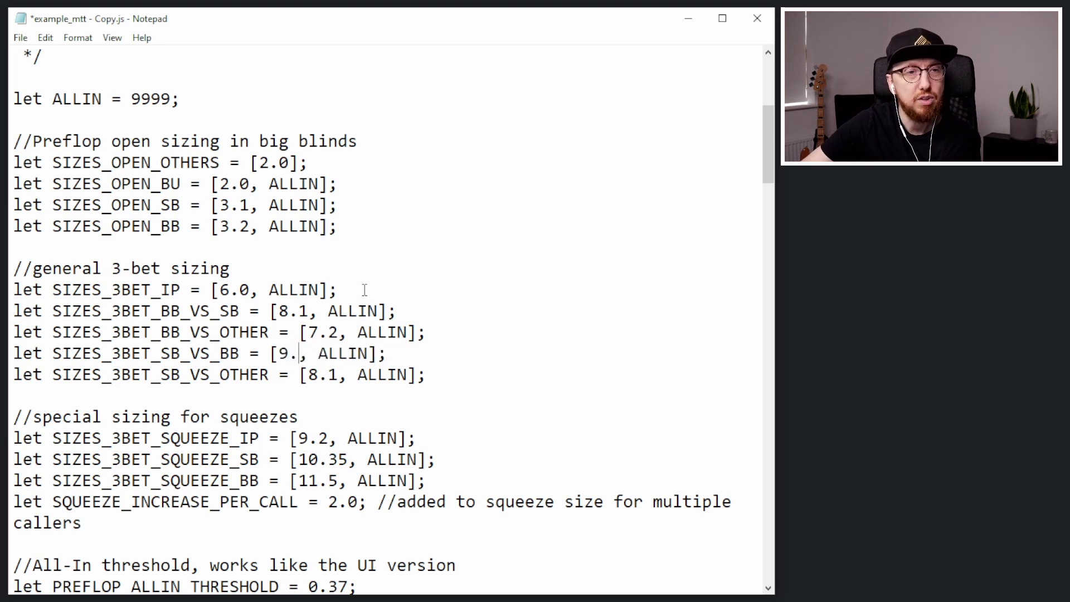
{"action": "left_click_drag", "start_coordinate": [338, 368], "coordinate": [309, 370]}
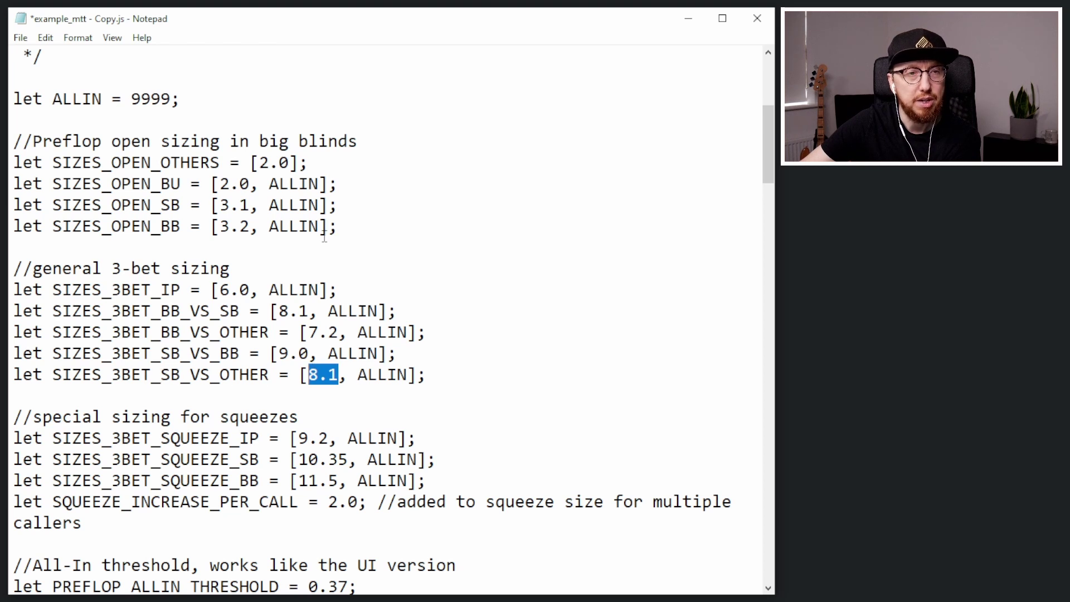
{"action": "type", "text": "7.0"}
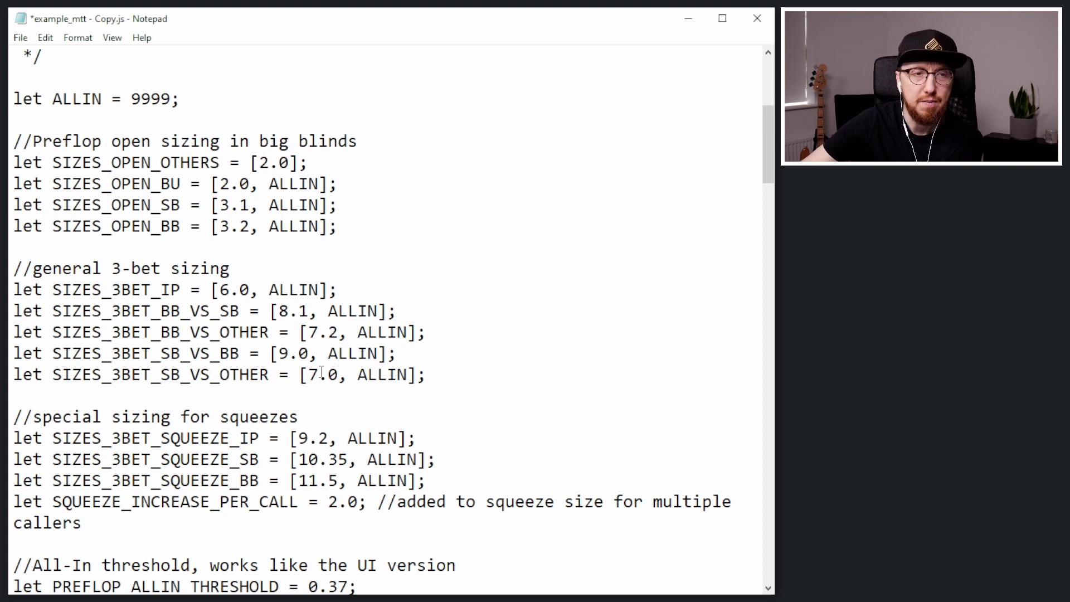
{"action": "scroll", "coordinate": [367, 329], "scroll_direction": "down", "scroll_amount": 1}
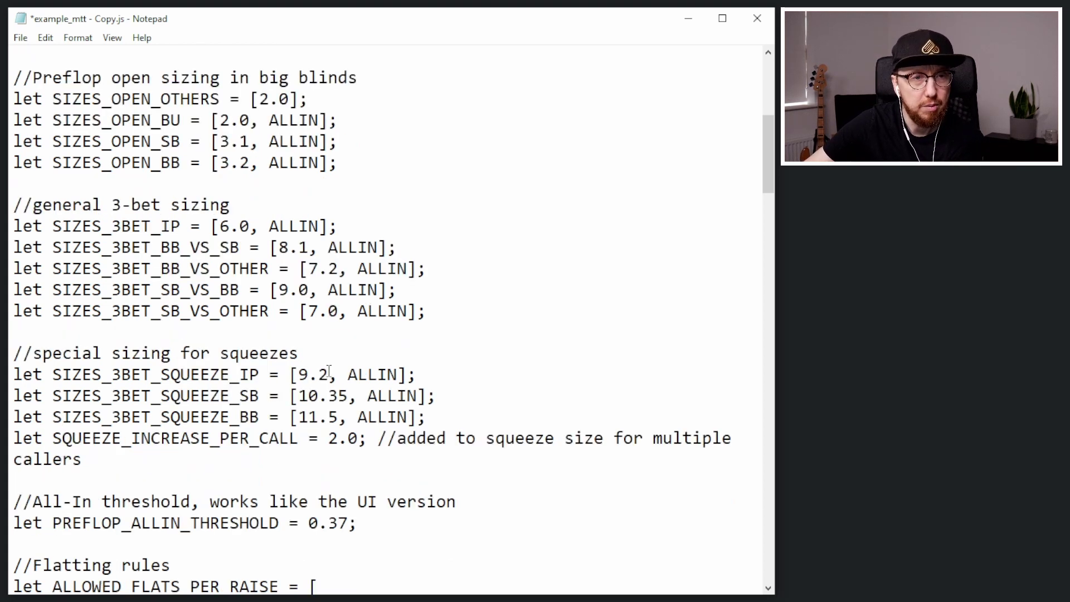